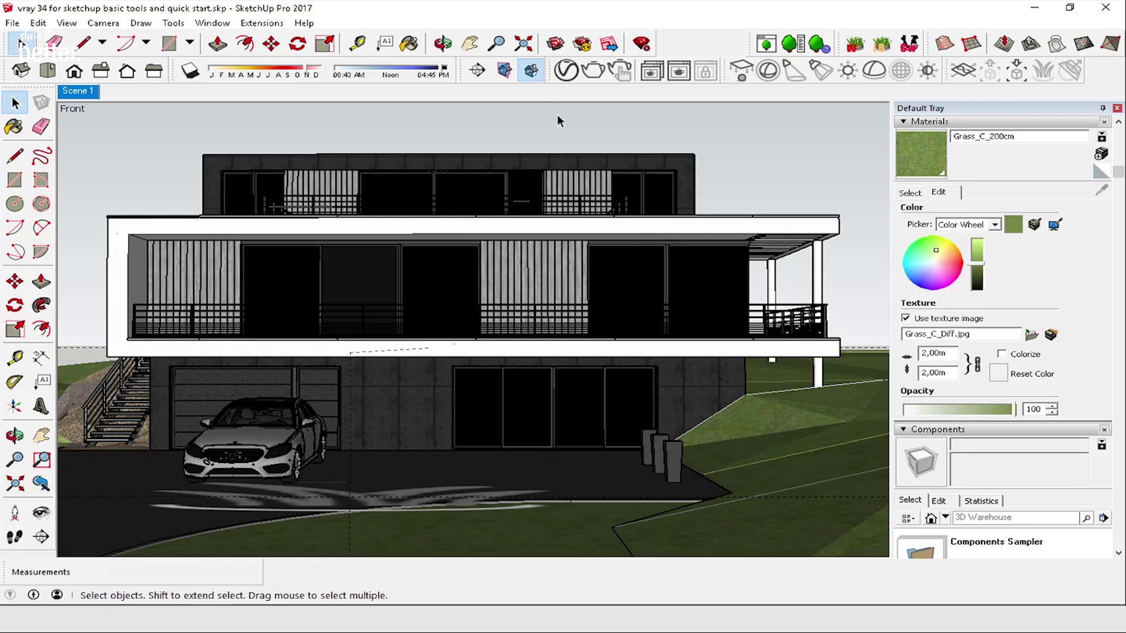
Step: Float the V-Ray, V-Ray Lights and V-Ray Objects toolbars over the viewport and open the Asset Editor
{"action": "mouse_move", "coordinate": [548, 74]}
{"action": "left_mouse_down"}
{"action": "mouse_move", "coordinate": [323, 132]}
{"action": "mouse_move", "coordinate": [147, 132]}
{"action": "left_mouse_up"}
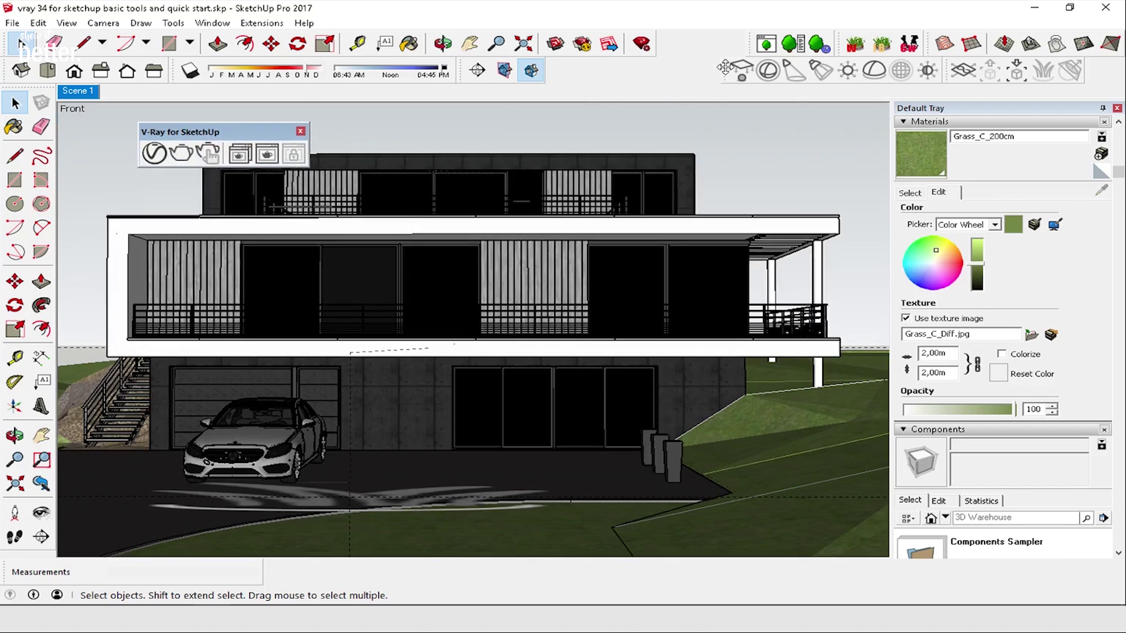
{"action": "left_click_drag", "start_coordinate": [725, 70], "coordinate": [128, 223]}
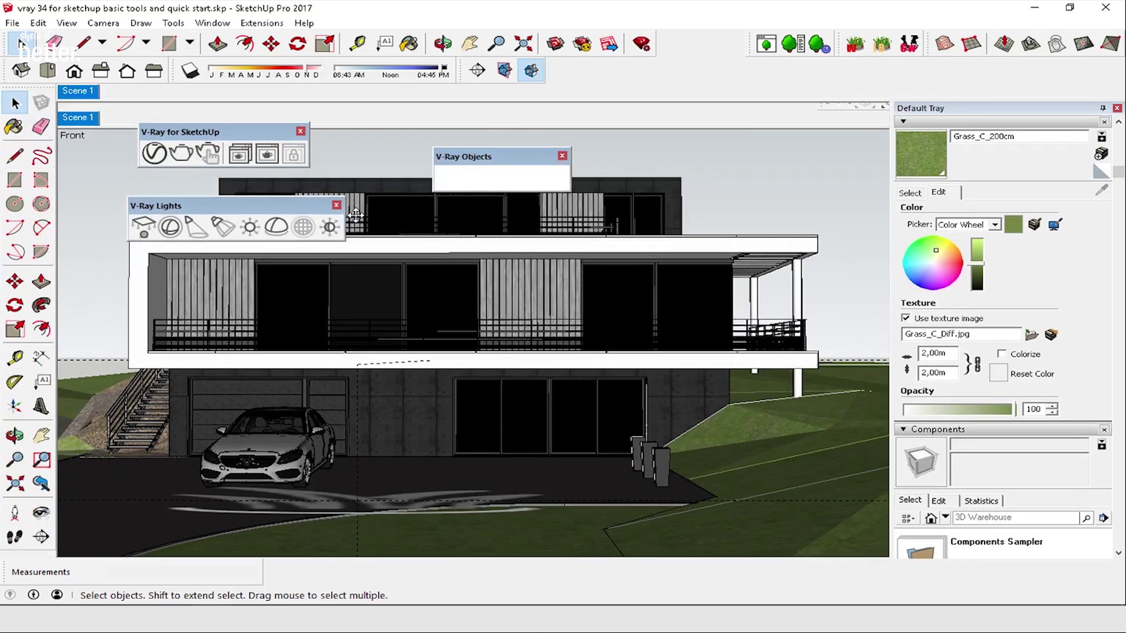
{"action": "left_click_drag", "start_coordinate": [356, 215], "coordinate": [165, 288]}
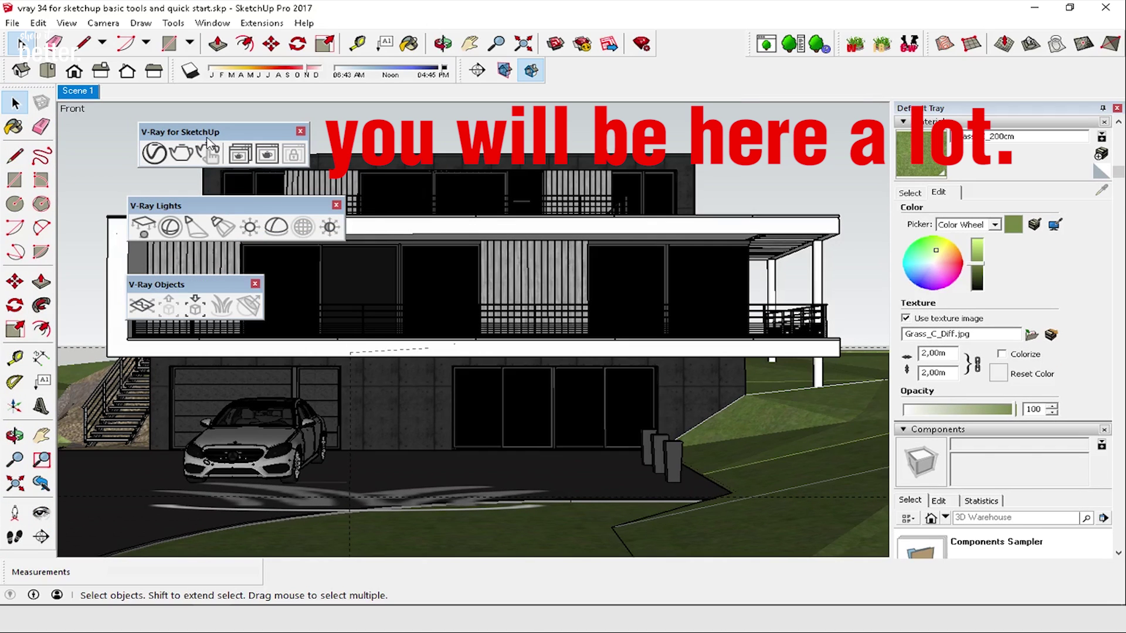
{"action": "left_click", "coordinate": [154, 154]}
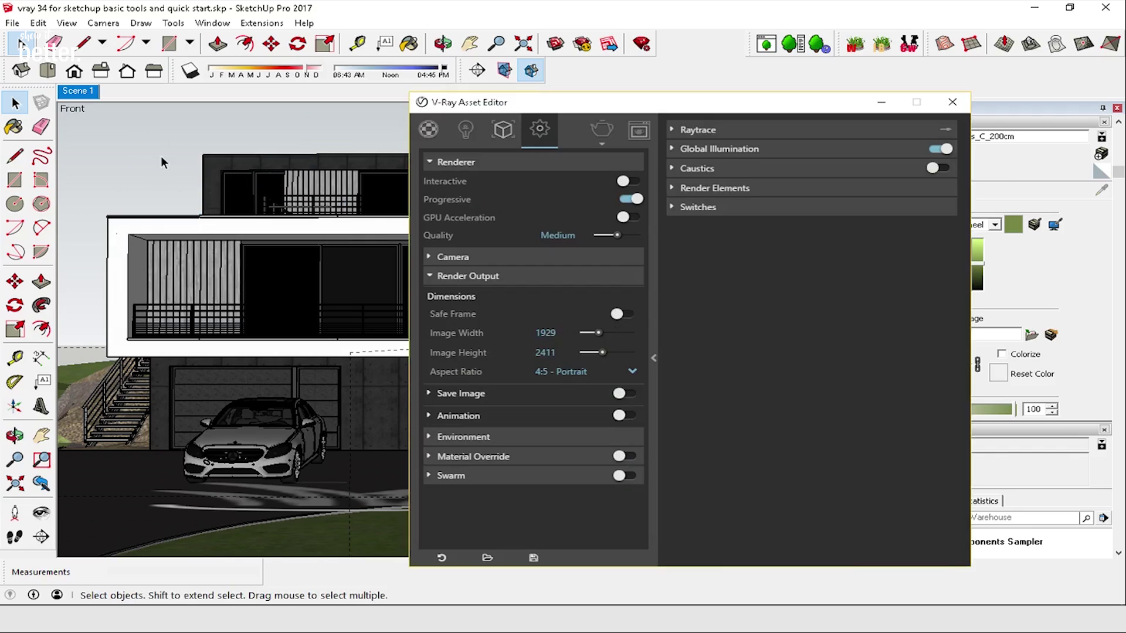
Step: Browse the Asset Editor's Materials, Lights, Geometry and Settings tabs
{"action": "left_click", "coordinate": [433, 131]}
{"action": "left_click", "coordinate": [469, 130]}
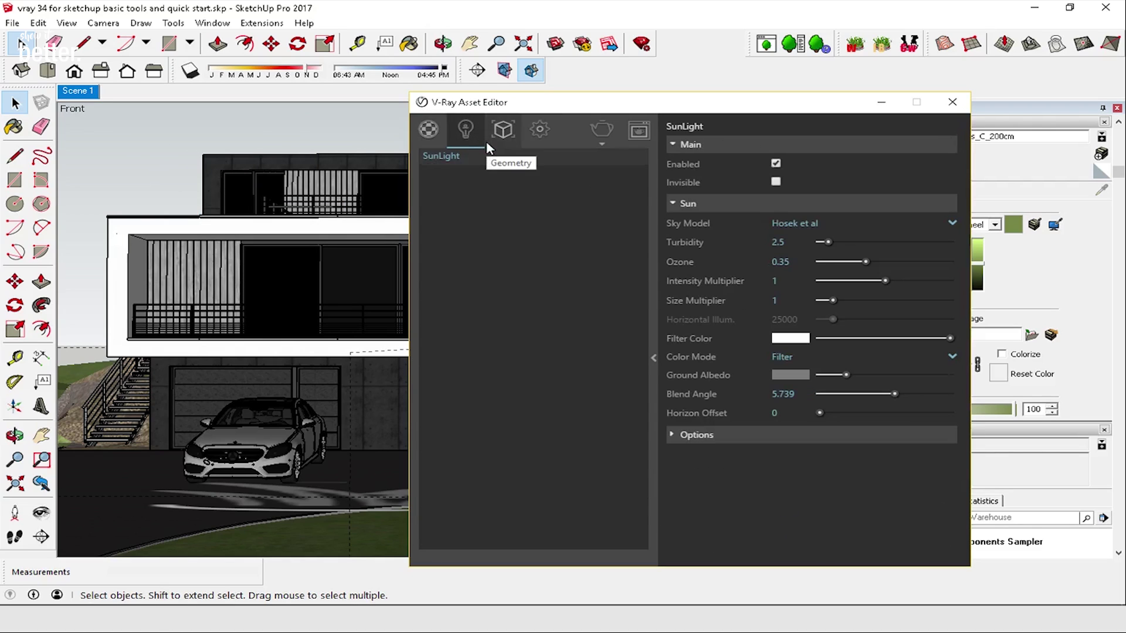
{"action": "left_click", "coordinate": [503, 133]}
{"action": "left_click", "coordinate": [533, 130]}
{"action": "left_click", "coordinate": [432, 131]}
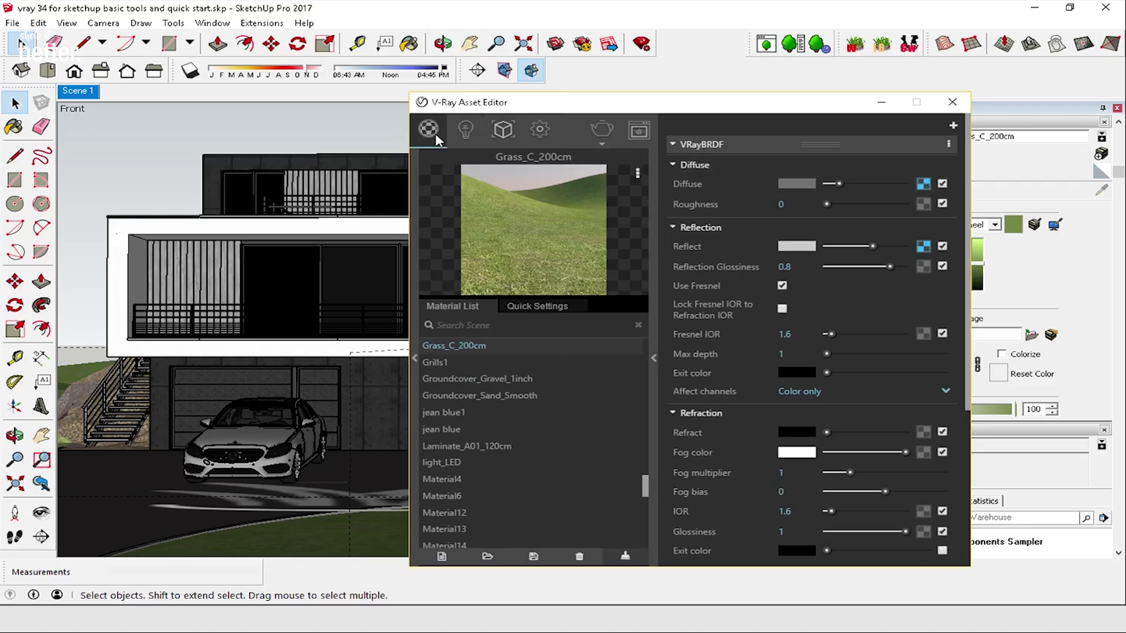
{"action": "left_click", "coordinate": [465, 129]}
{"action": "left_click", "coordinate": [438, 136]}
Step: Browse the library's Diagrammatic, Ceramic & Porcelain, Stone, Various and Bricks materials, then view SunLight settings
{"action": "left_click", "coordinate": [415, 358]}
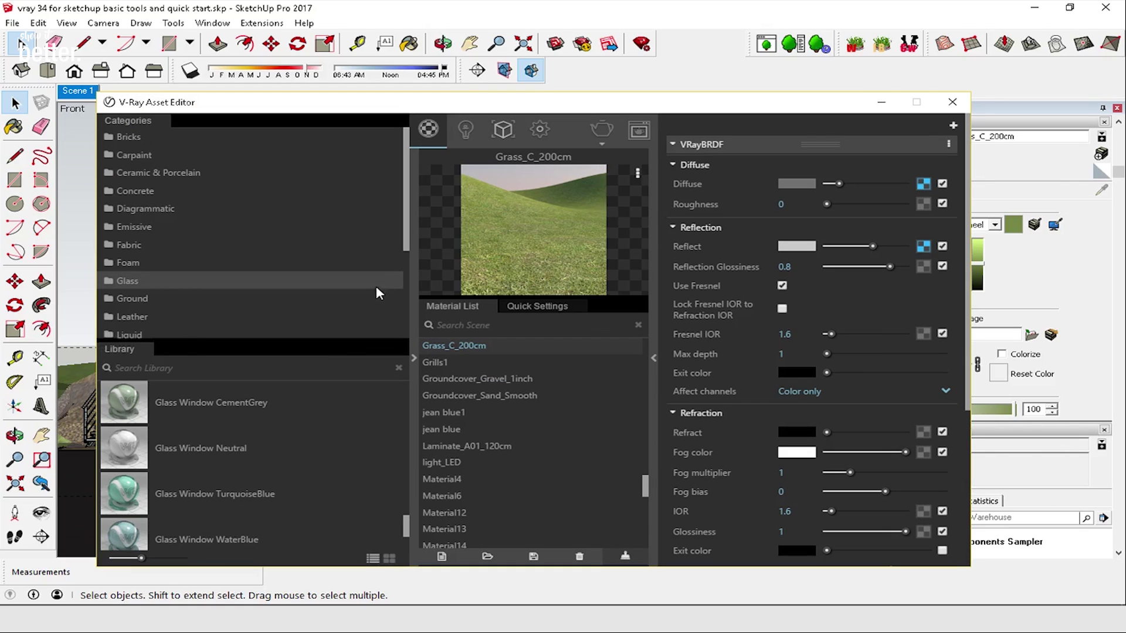
{"action": "left_click", "coordinate": [415, 357]}
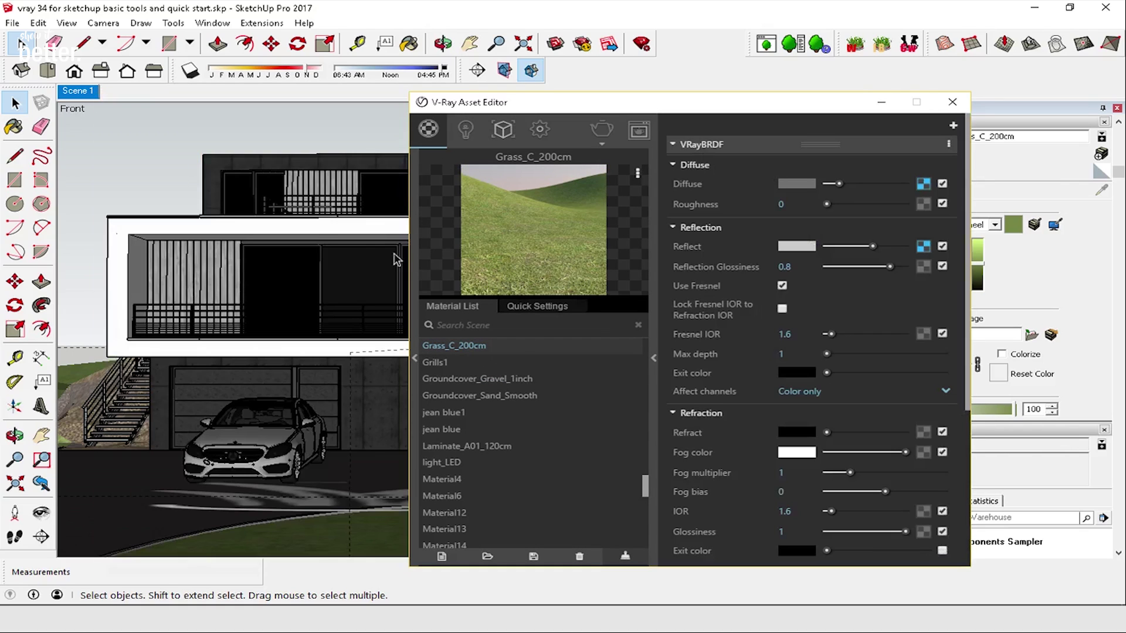
{"action": "left_click", "coordinate": [414, 304]}
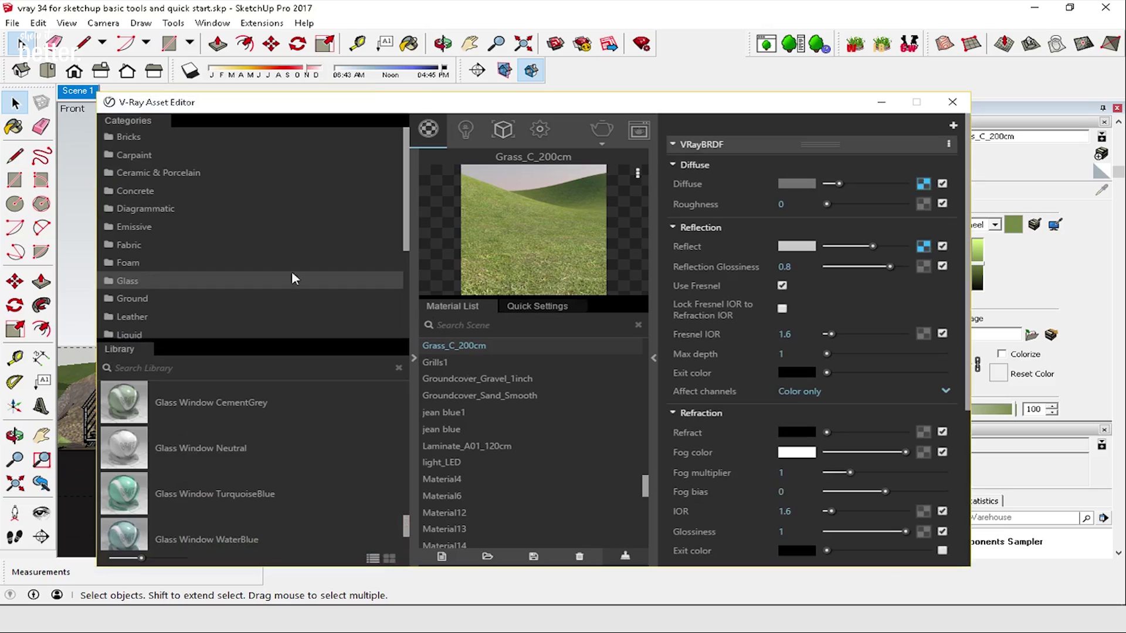
{"action": "left_click", "coordinate": [162, 213]}
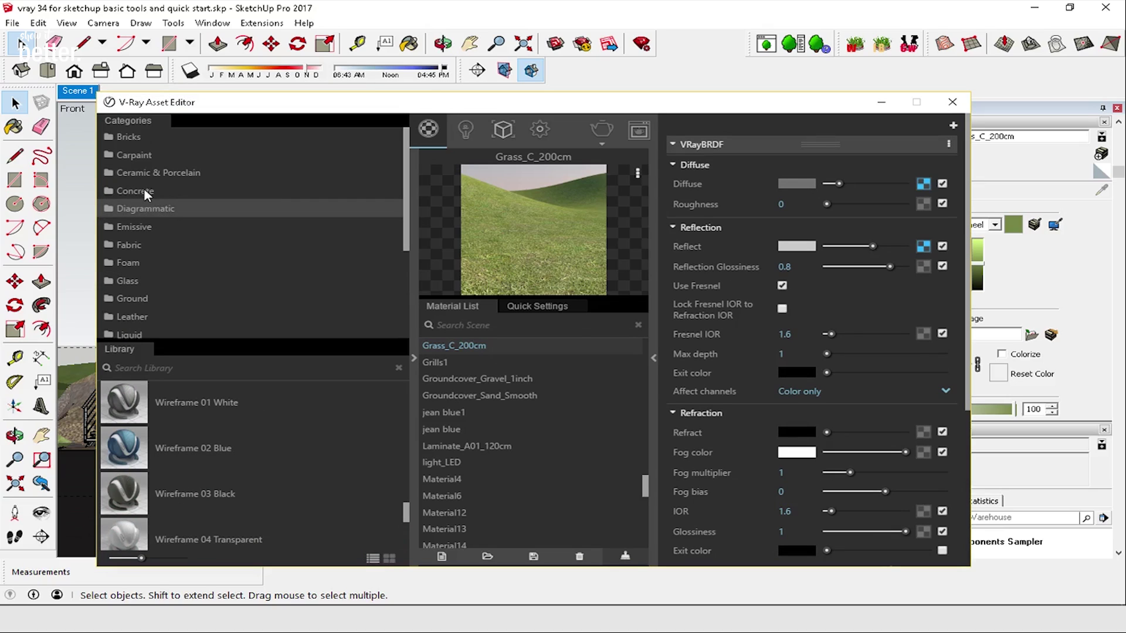
{"action": "left_click", "coordinate": [140, 171]}
{"action": "scroll", "coordinate": [143, 258], "scroll_direction": "down", "scroll_amount": 3}
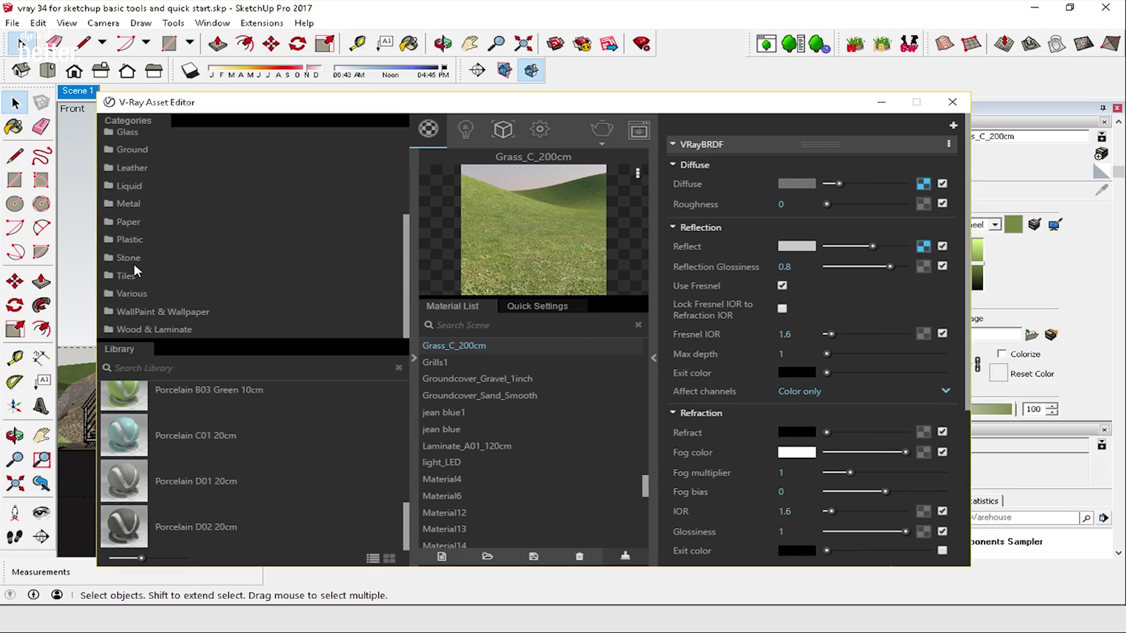
{"action": "left_click", "coordinate": [133, 265]}
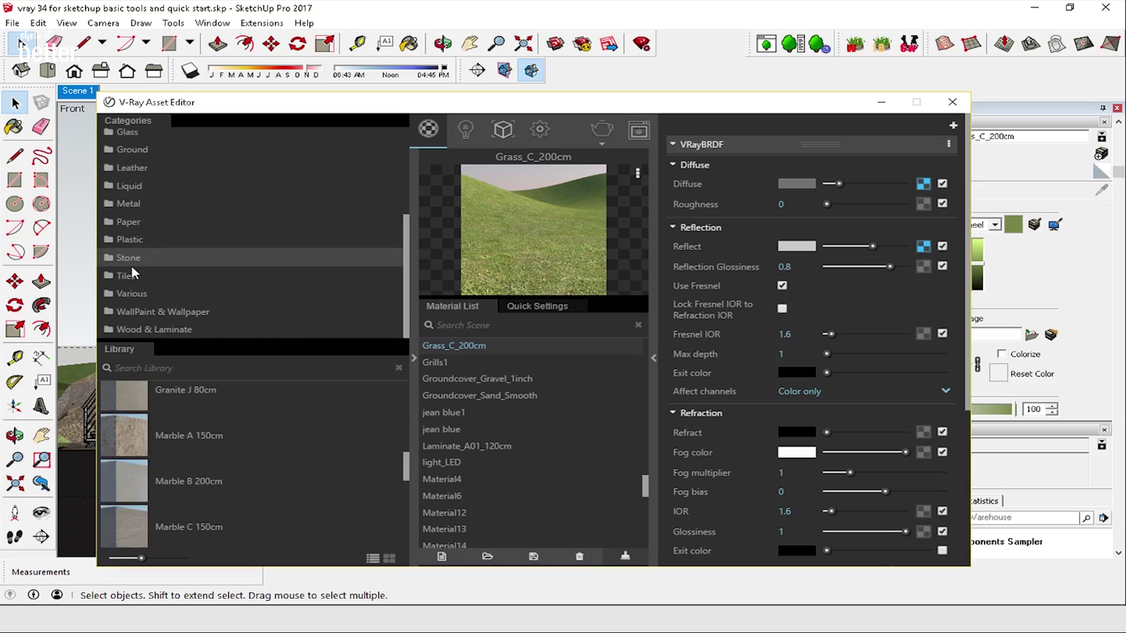
{"action": "left_click", "coordinate": [131, 292]}
{"action": "scroll", "coordinate": [133, 291], "scroll_direction": "up", "scroll_amount": 3}
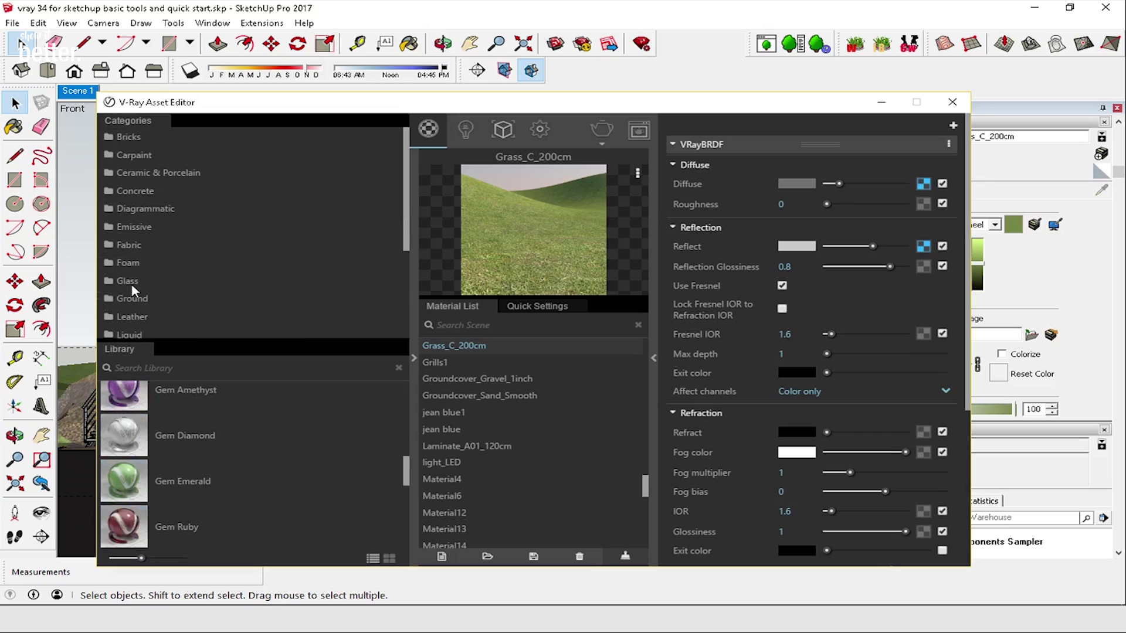
{"action": "left_click", "coordinate": [138, 138]}
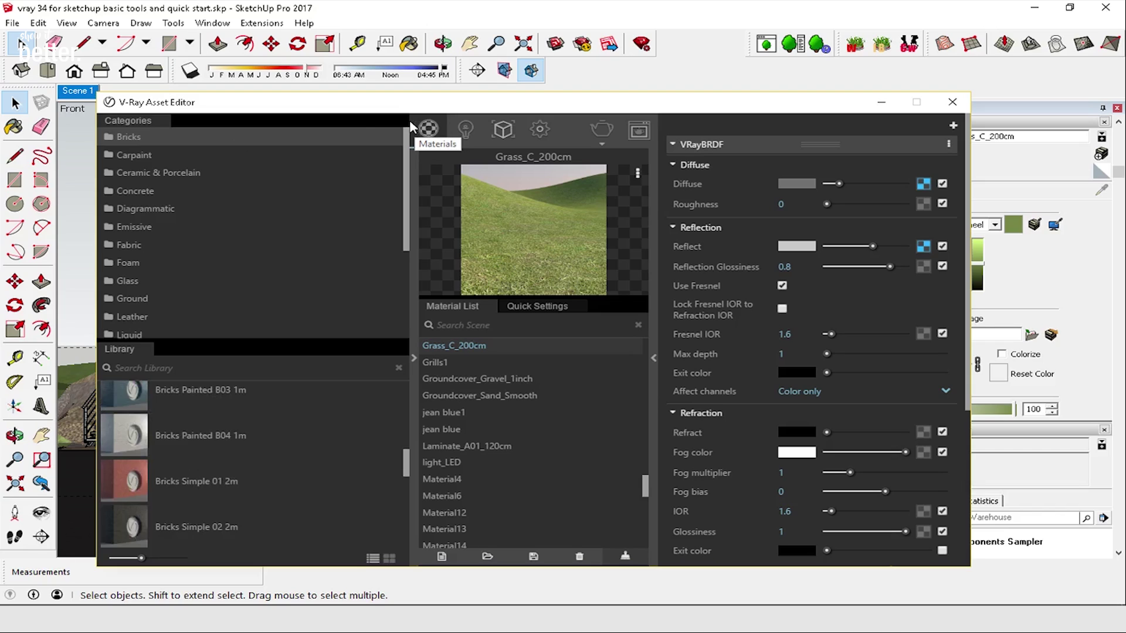
{"action": "left_click", "coordinate": [462, 131]}
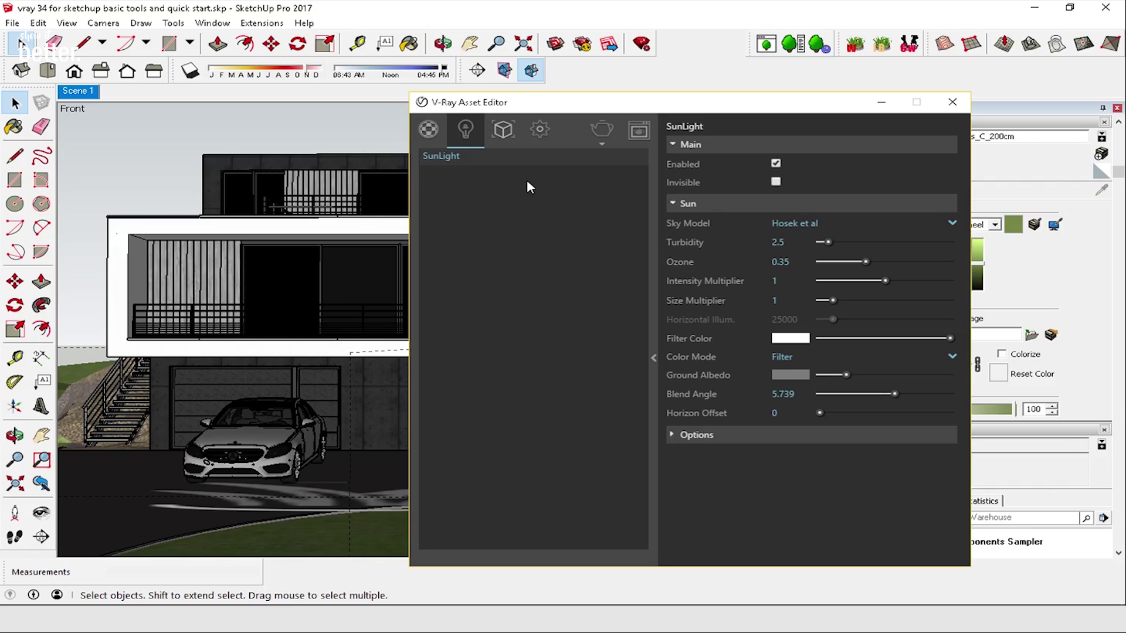
Step: Review the V-Ray Fur geometry, then the render settings: Medium quality, 1929×2411 at 4:5 Portrait
{"action": "left_click", "coordinate": [503, 130]}
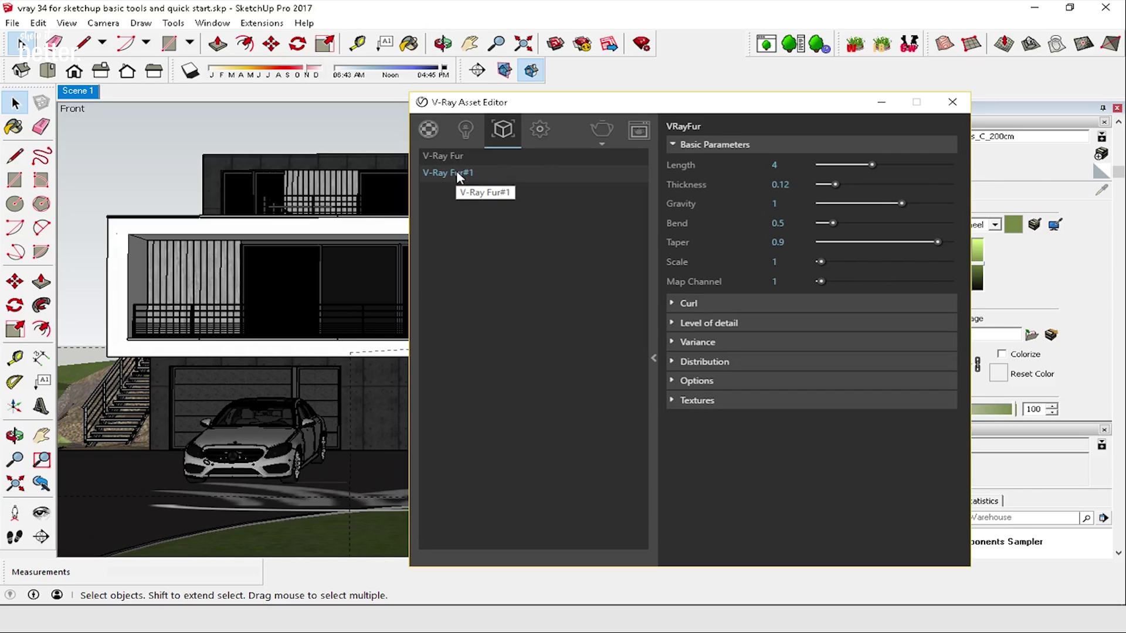
{"action": "left_click", "coordinate": [537, 133]}
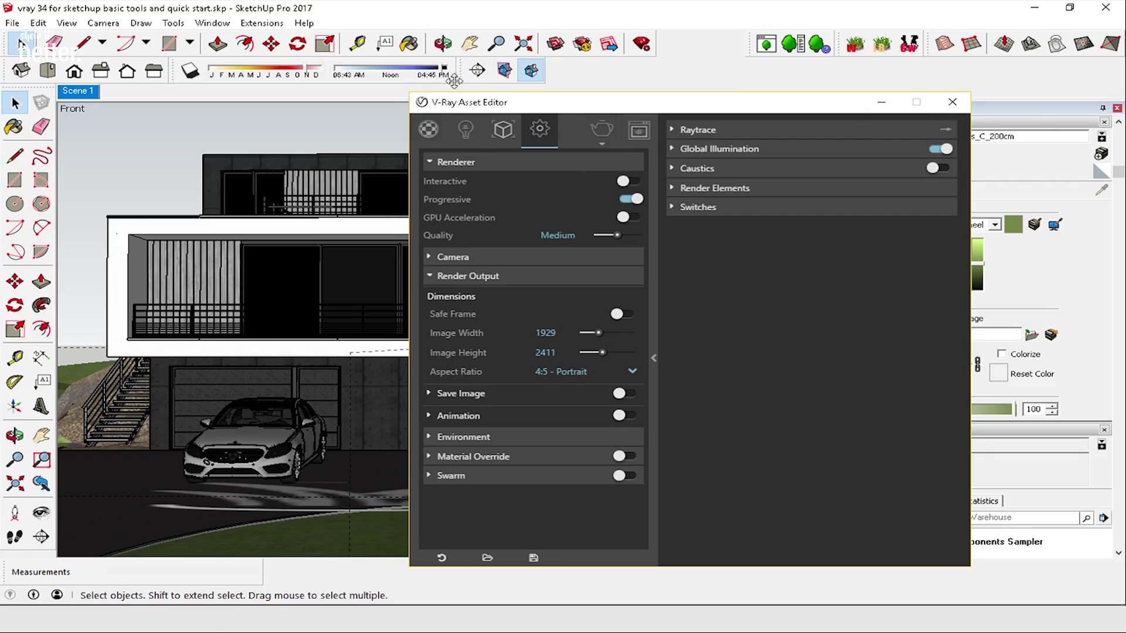
Step: Close the Asset Editor and reposition the floating V-Ray Lights and Objects toolbars
{"action": "left_click", "coordinate": [952, 104]}
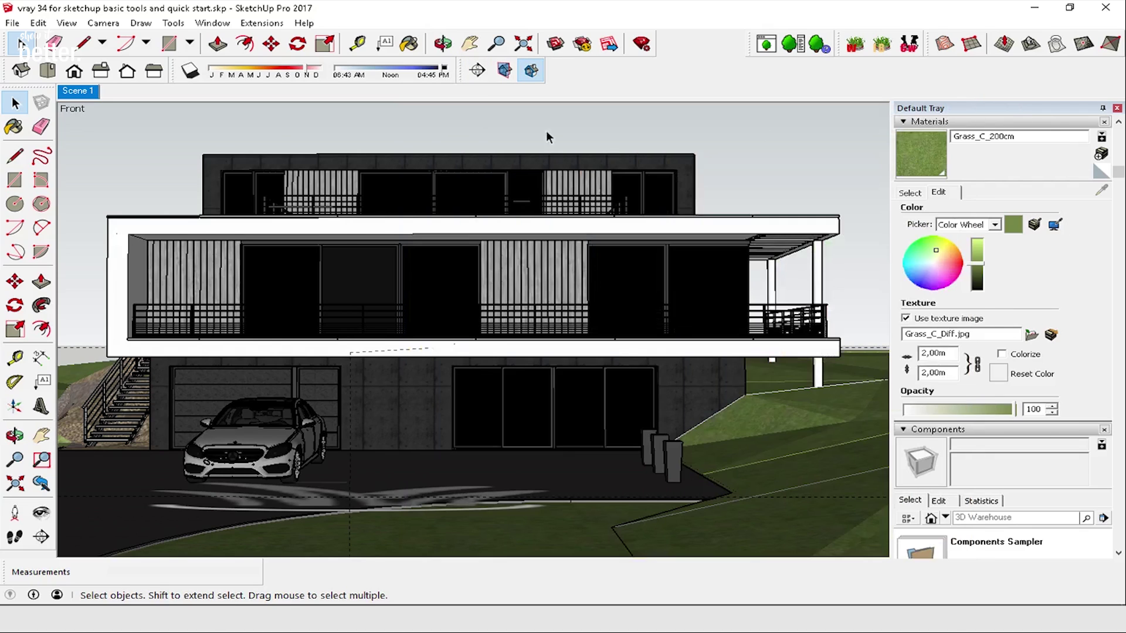
{"action": "left_click", "coordinate": [195, 195]}
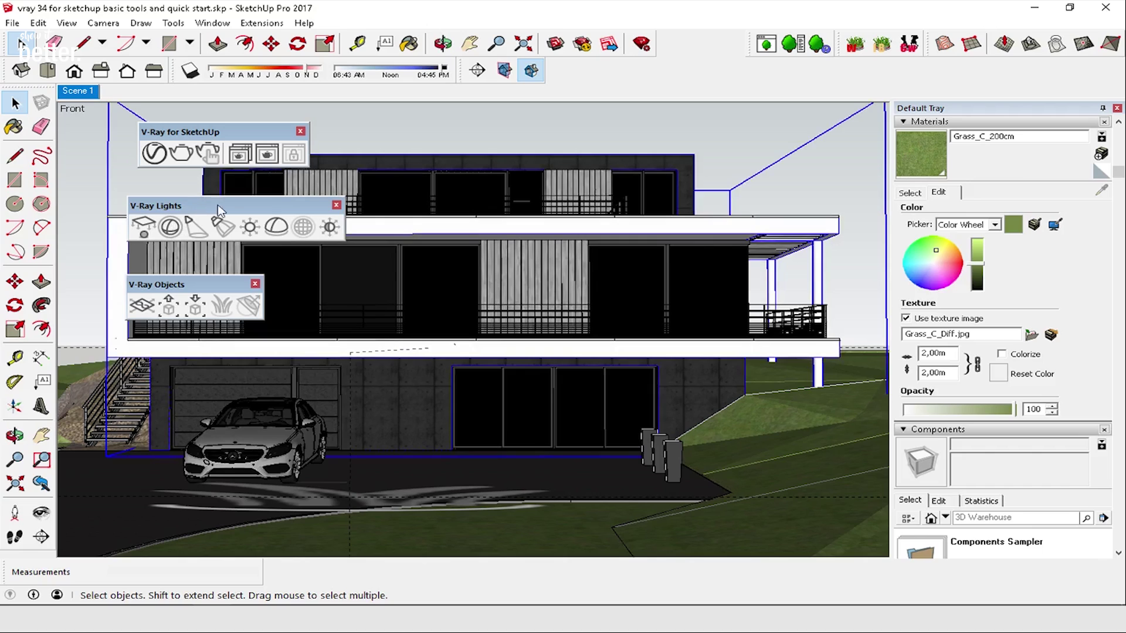
{"action": "left_click_drag", "start_coordinate": [251, 211], "coordinate": [281, 201]}
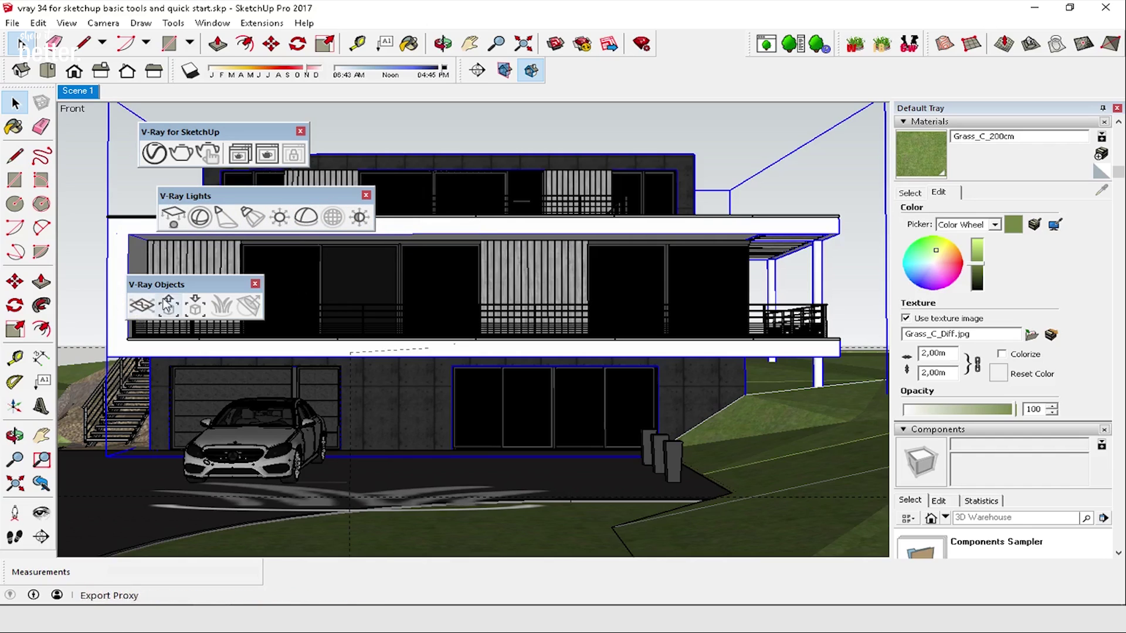
{"action": "left_click_drag", "start_coordinate": [180, 285], "coordinate": [198, 270]}
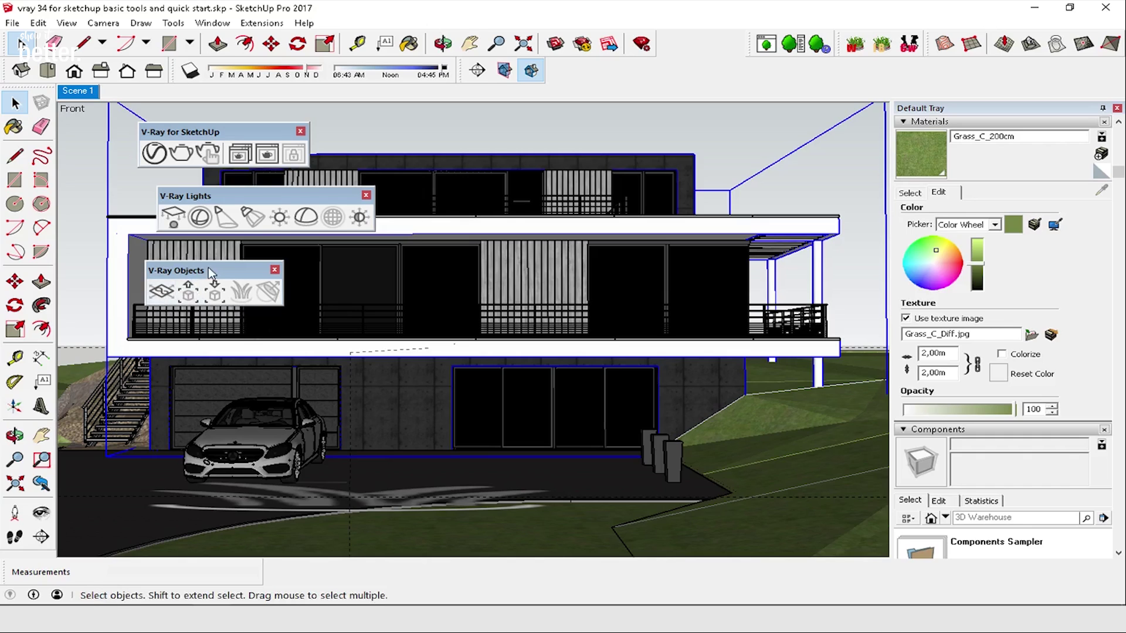
Step: Dock the main V-Ray, V-Ray Lights and V-Ray Objects toolbars in the top toolbar area
{"action": "mouse_move", "coordinate": [228, 133]}
{"action": "left_mouse_down"}
{"action": "mouse_move", "coordinate": [378, 127]}
{"action": "mouse_move", "coordinate": [625, 62]}
{"action": "left_mouse_up"}
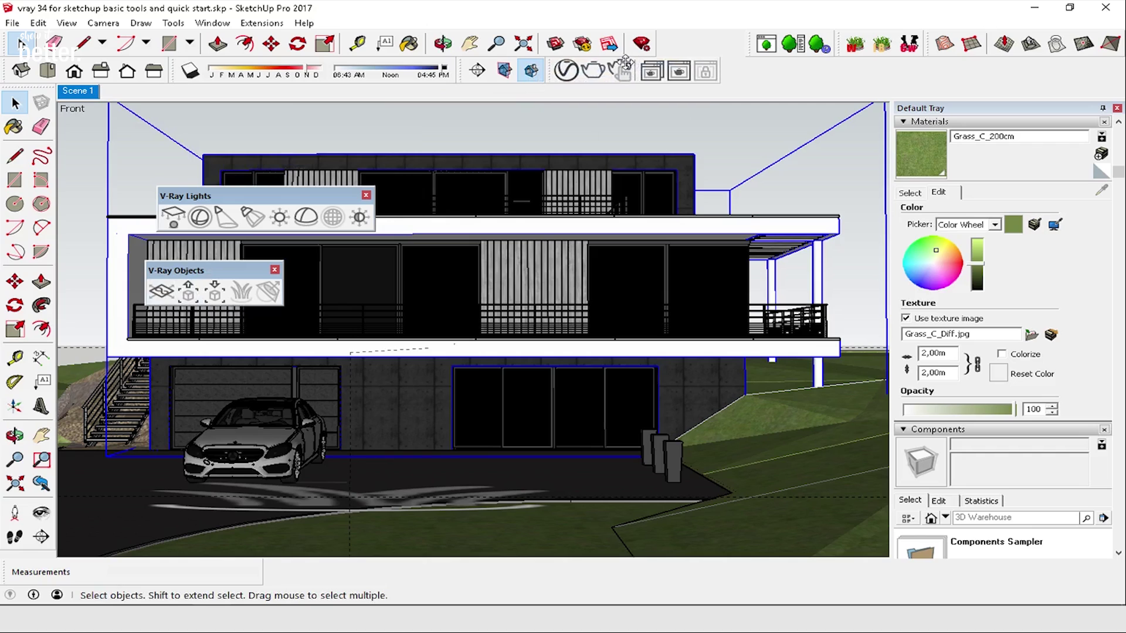
{"action": "left_click_drag", "start_coordinate": [291, 195], "coordinate": [807, 73]}
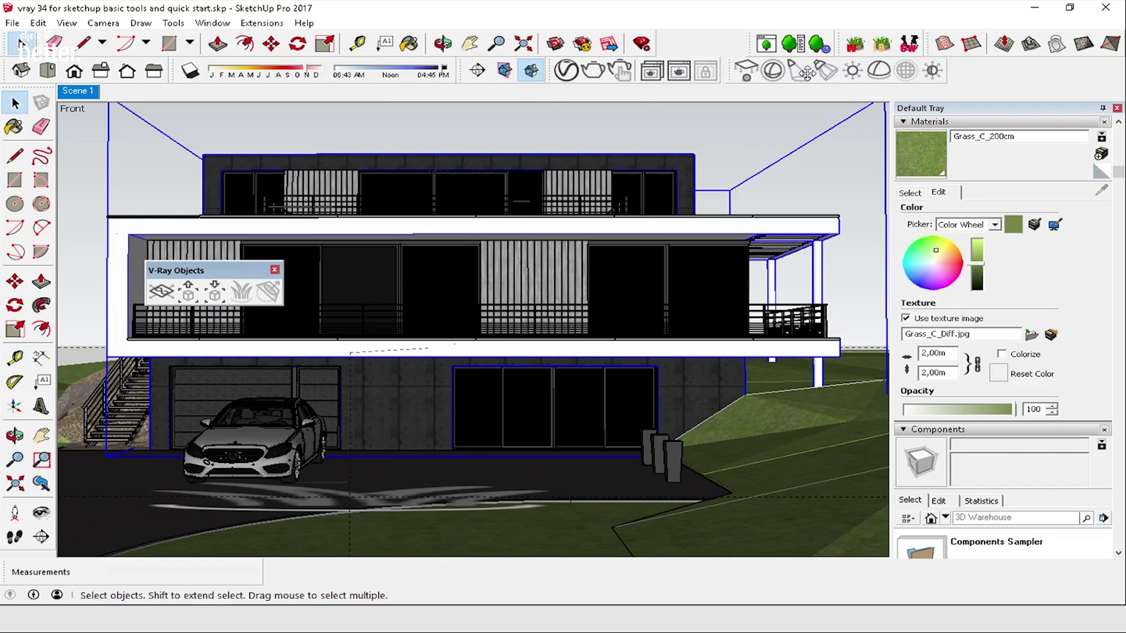
{"action": "left_click_drag", "start_coordinate": [220, 265], "coordinate": [1025, 66]}
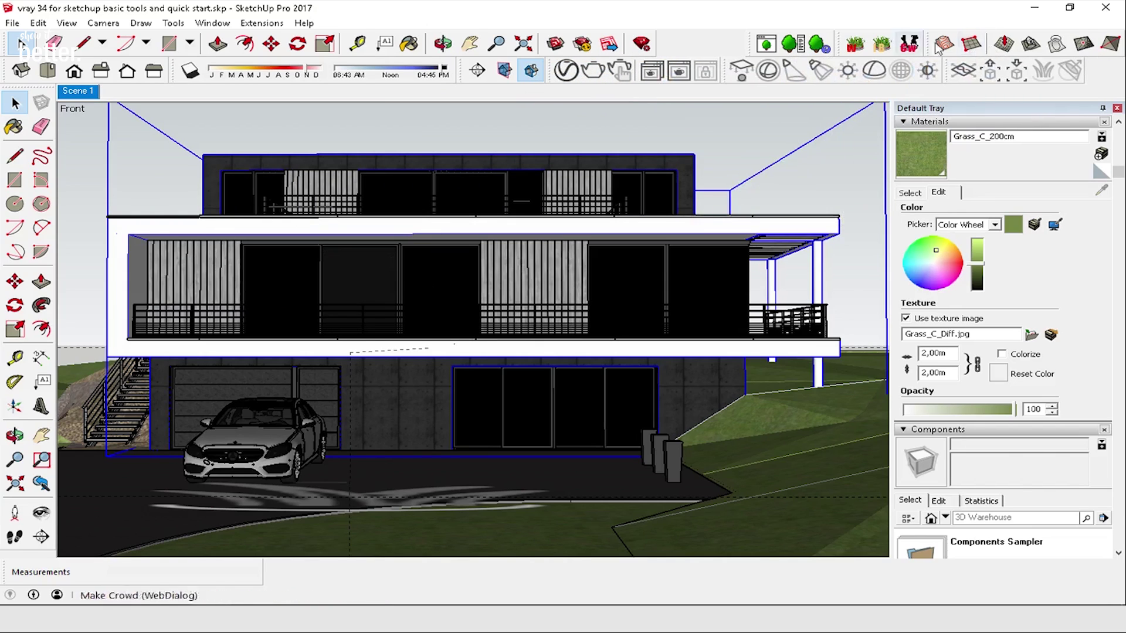
Step: Clear the selection and start a V-Ray render of the house with the teapot button
{"action": "left_click", "coordinate": [333, 123]}
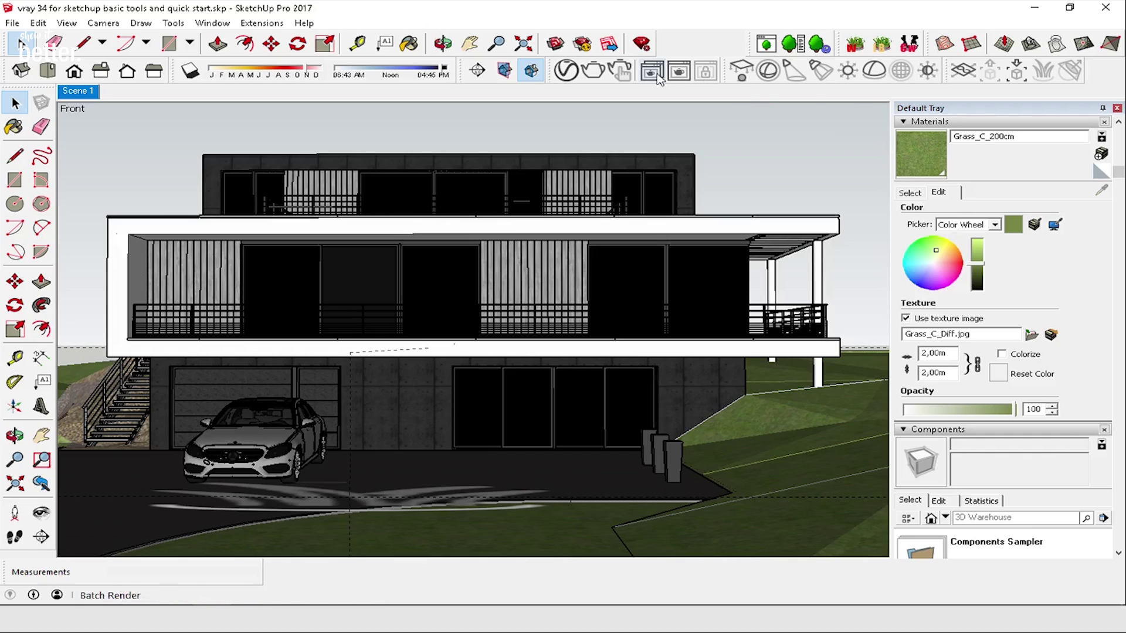
{"action": "left_click", "coordinate": [593, 75]}
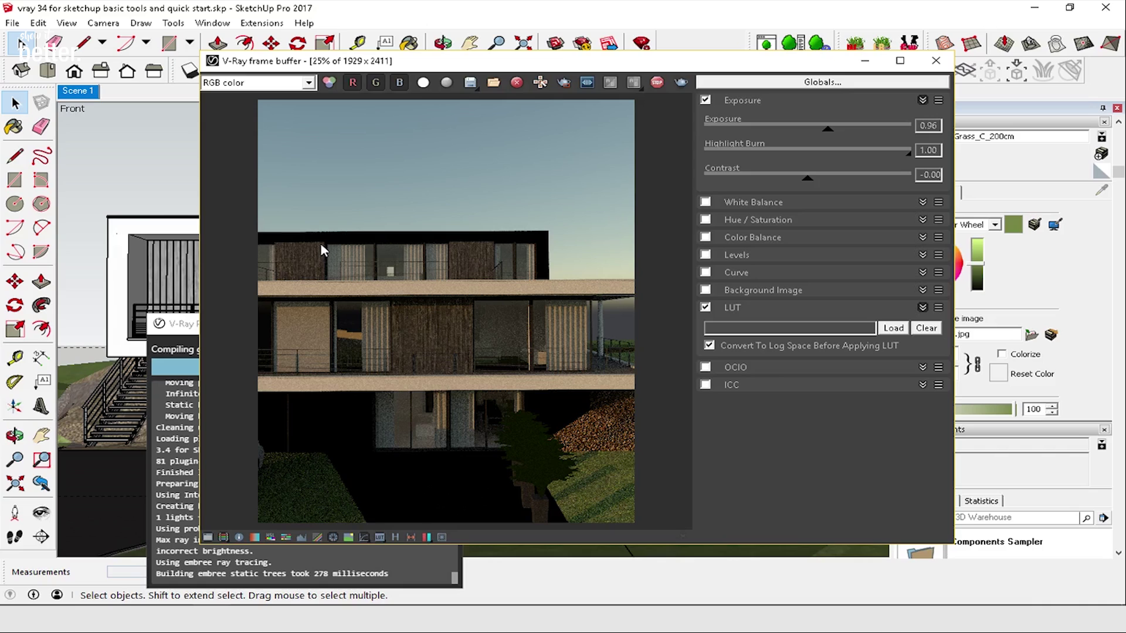
Step: Move the render progress log aside and inspect the grainy preview render in the frame buffer
{"action": "left_click", "coordinate": [176, 323]}
{"action": "left_click_drag", "start_coordinate": [223, 327], "coordinate": [162, 209]}
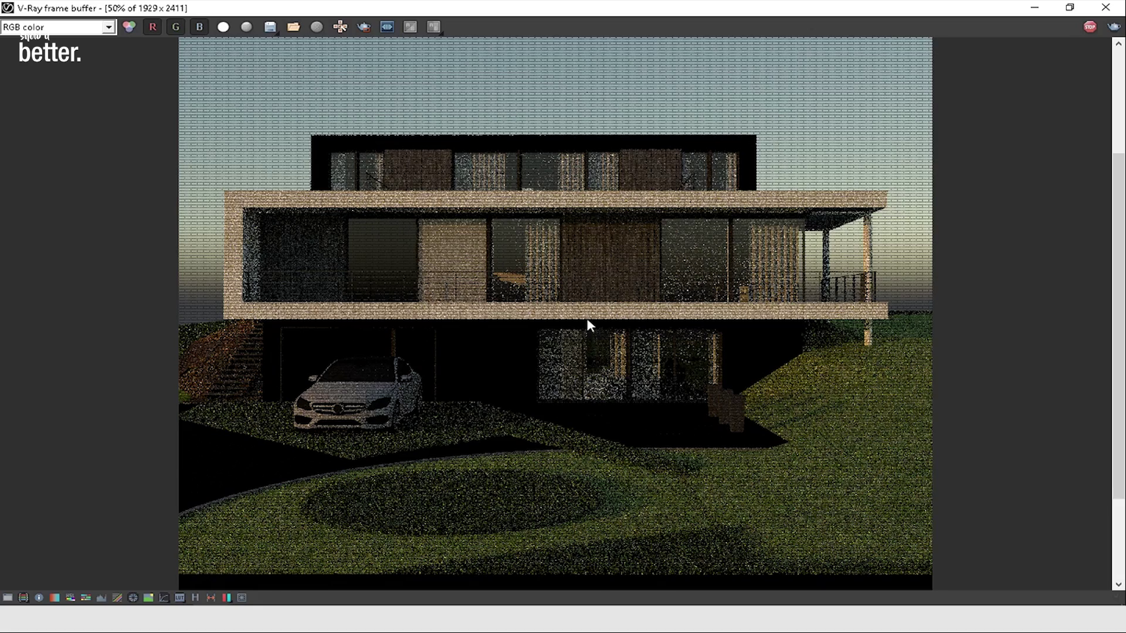
{"action": "scroll", "coordinate": [588, 325], "scroll_direction": "up", "scroll_amount": 2}
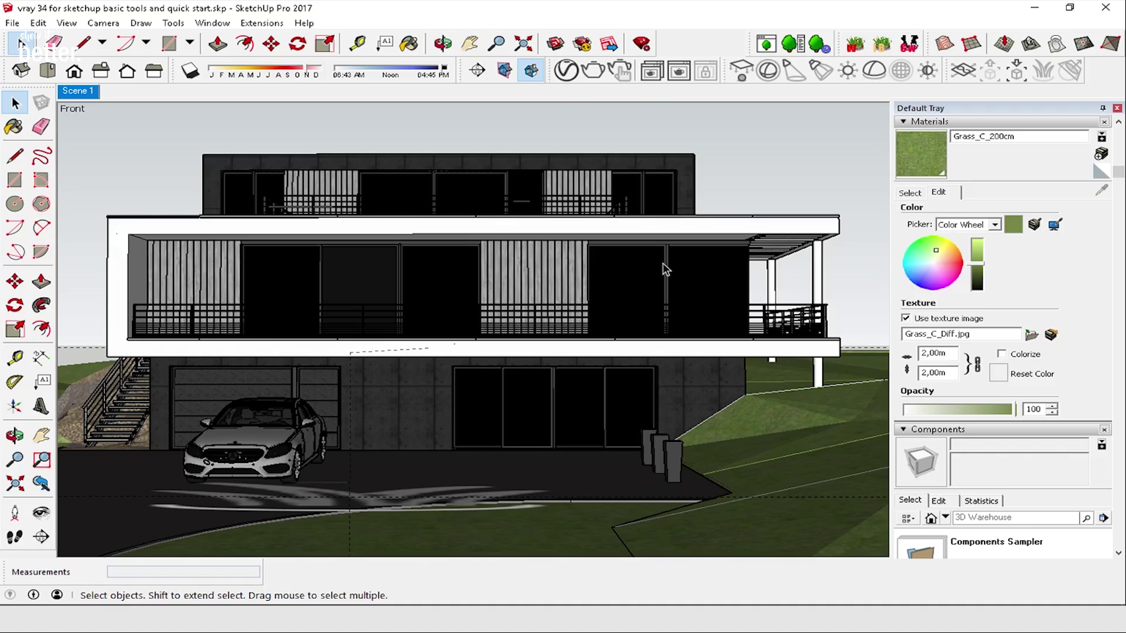
Step: Raise the V-Ray render Quality slider from Draft to Very High and check the Camera settings
{"action": "left_click", "coordinate": [565, 71]}
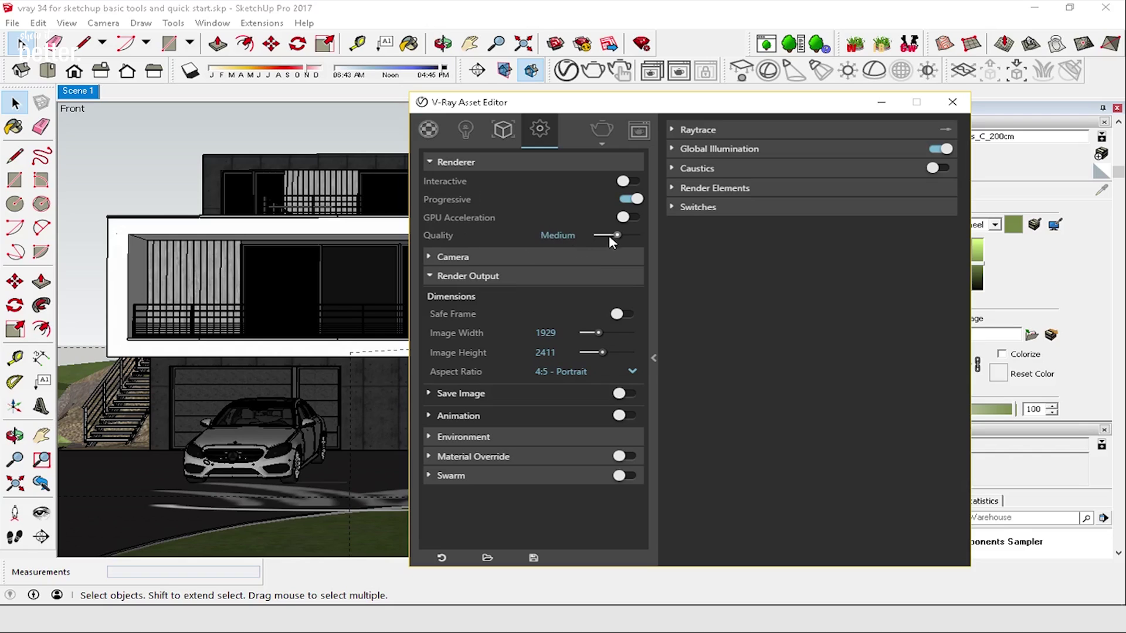
{"action": "left_click_drag", "start_coordinate": [610, 234], "coordinate": [599, 236]}
{"action": "left_click_drag", "start_coordinate": [598, 239], "coordinate": [664, 241]}
{"action": "left_click", "coordinate": [483, 258]}
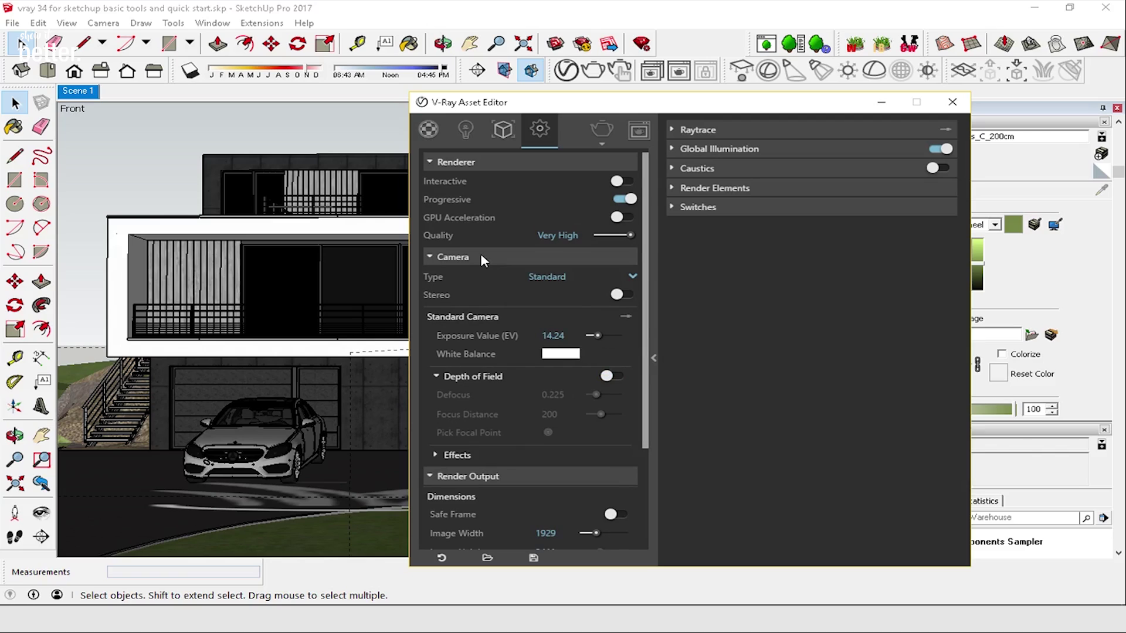
{"action": "left_click", "coordinate": [481, 256]}
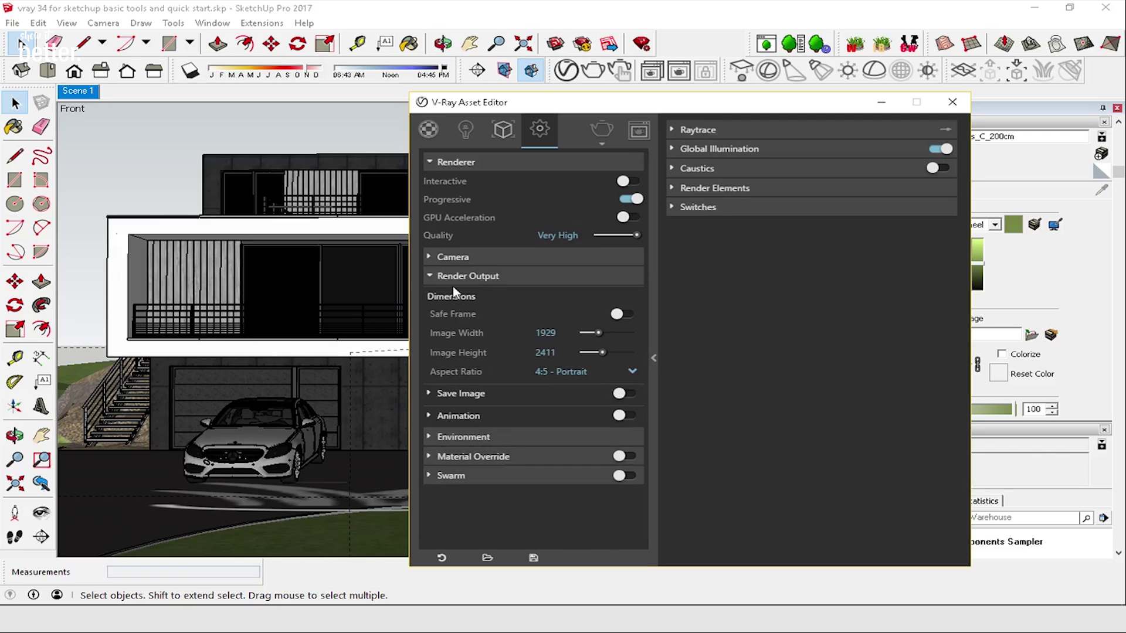
Step: Set the render output Image Width to 1920 with a 16:9 Widescreen aspect ratio
{"action": "double_click", "coordinate": [546, 332]}
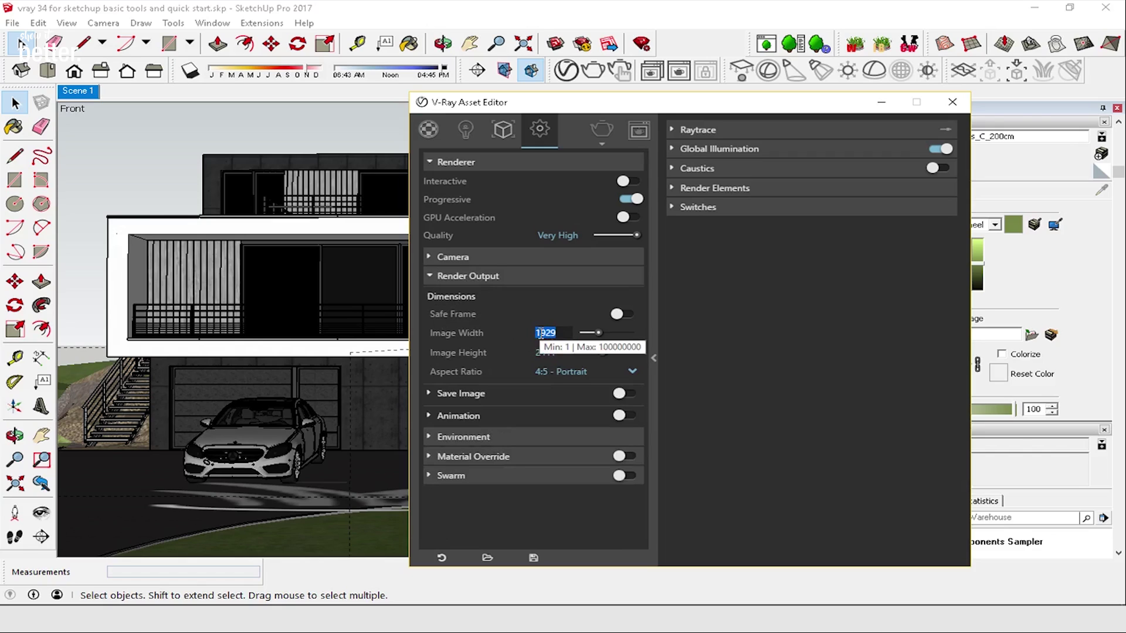
{"action": "type", "text": "1920"}
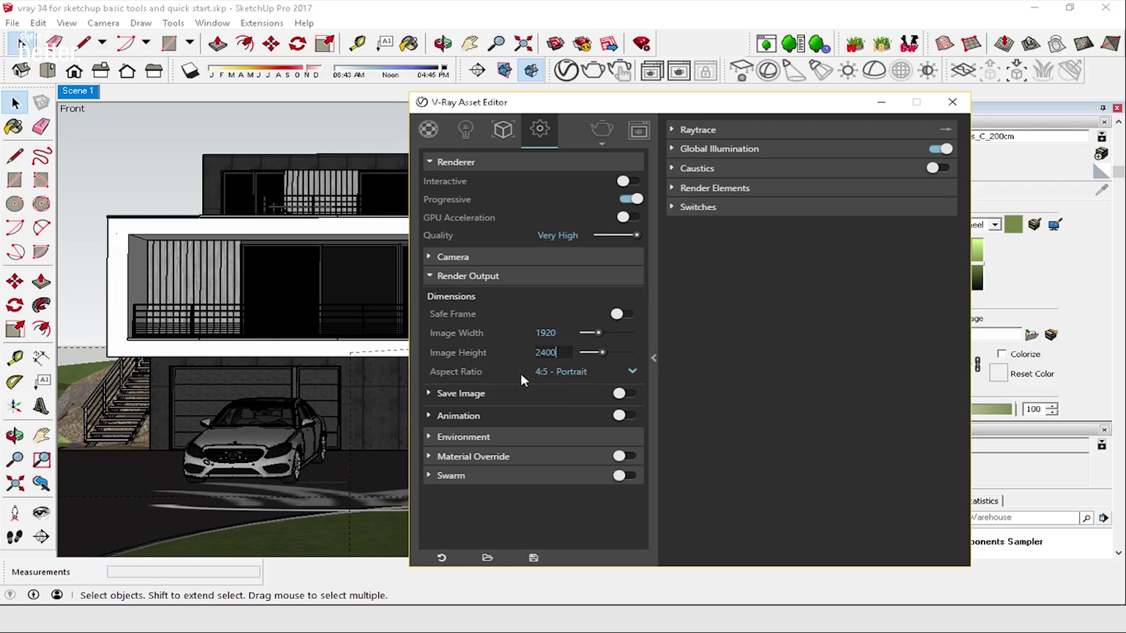
{"action": "left_click", "coordinate": [568, 372]}
{"action": "left_click", "coordinate": [590, 392]}
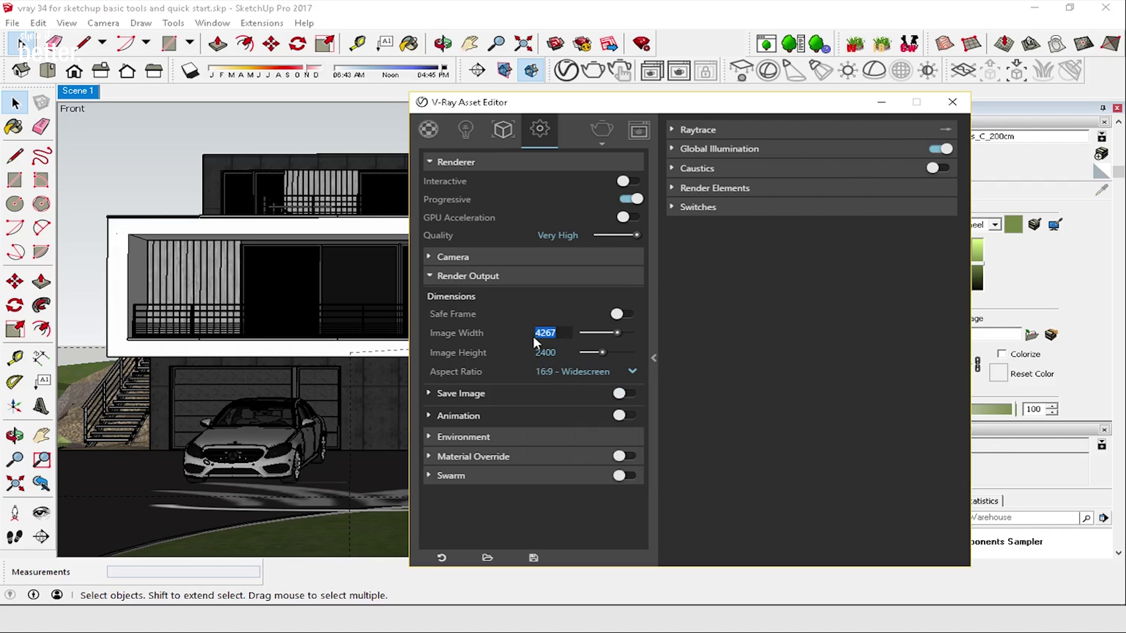
{"action": "type", "text": "1920"}
{"action": "key", "text": "Return"}
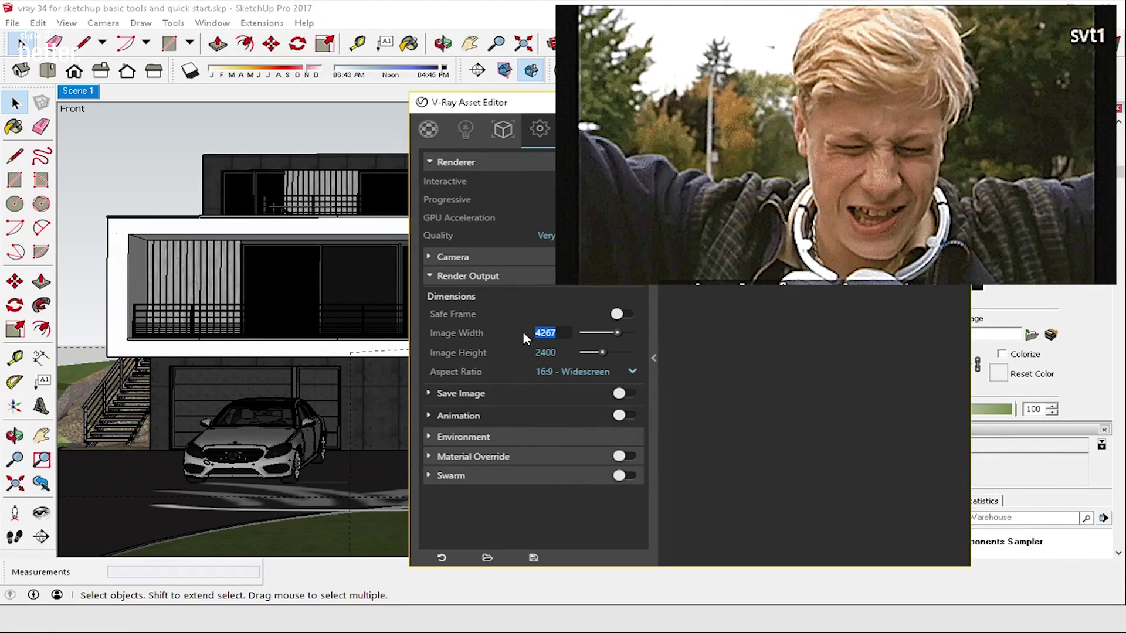
{"action": "type", "text": "1920"}
{"action": "key", "text": "Return"}
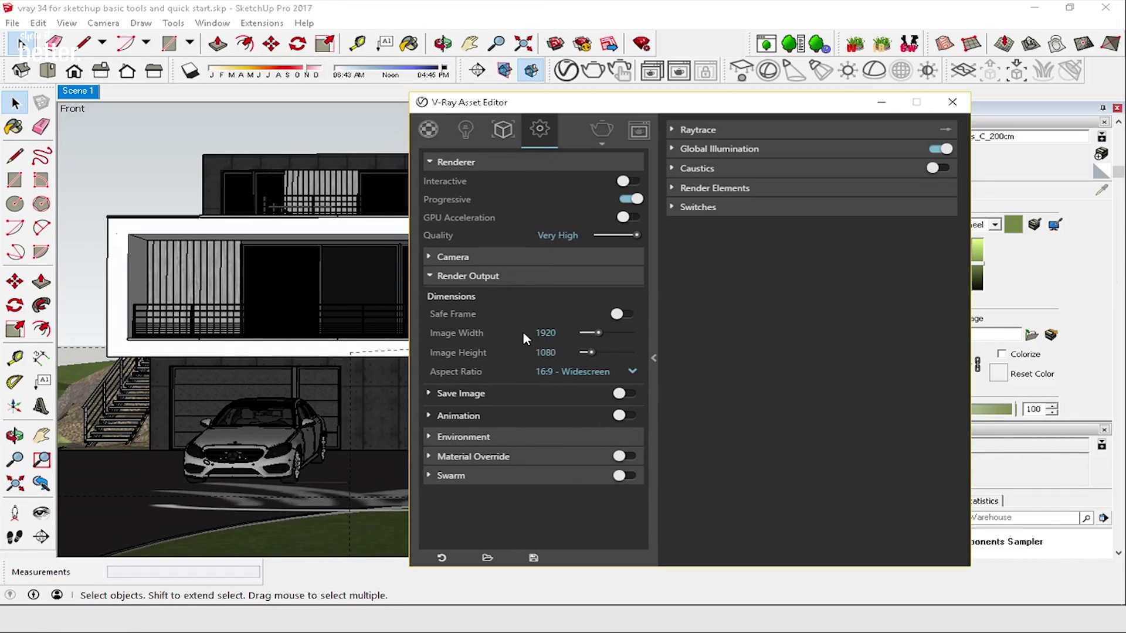
Step: Try the 1:1 Square and 4:5 Portrait ratios, re-enter width 1920, and turn on Safe Frame
{"action": "left_click", "coordinate": [602, 375]}
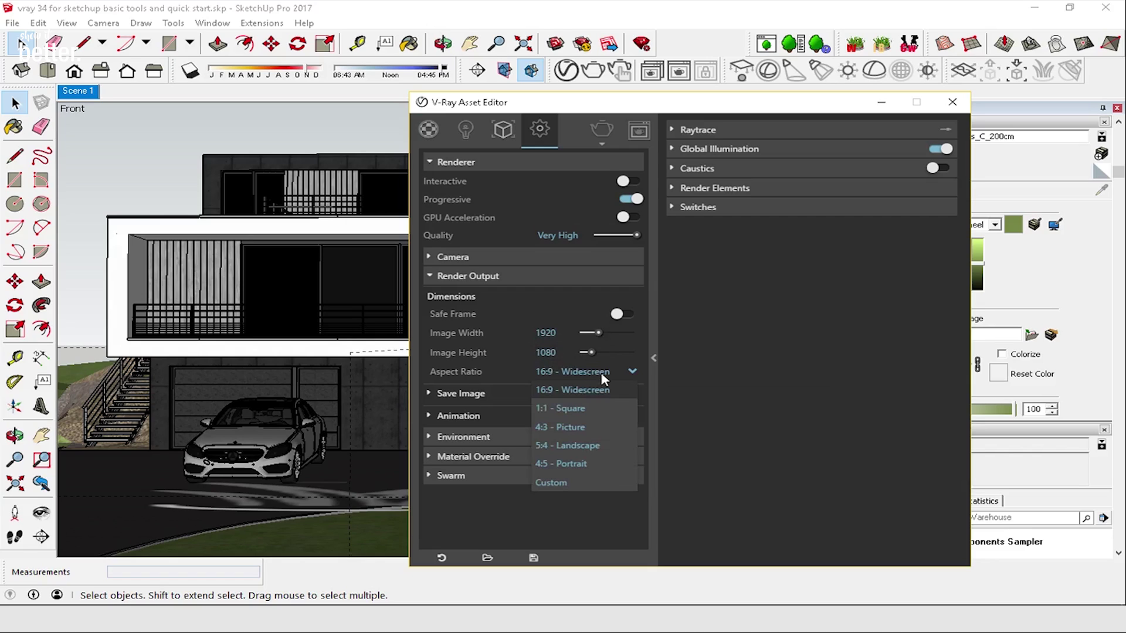
{"action": "left_click", "coordinate": [572, 409]}
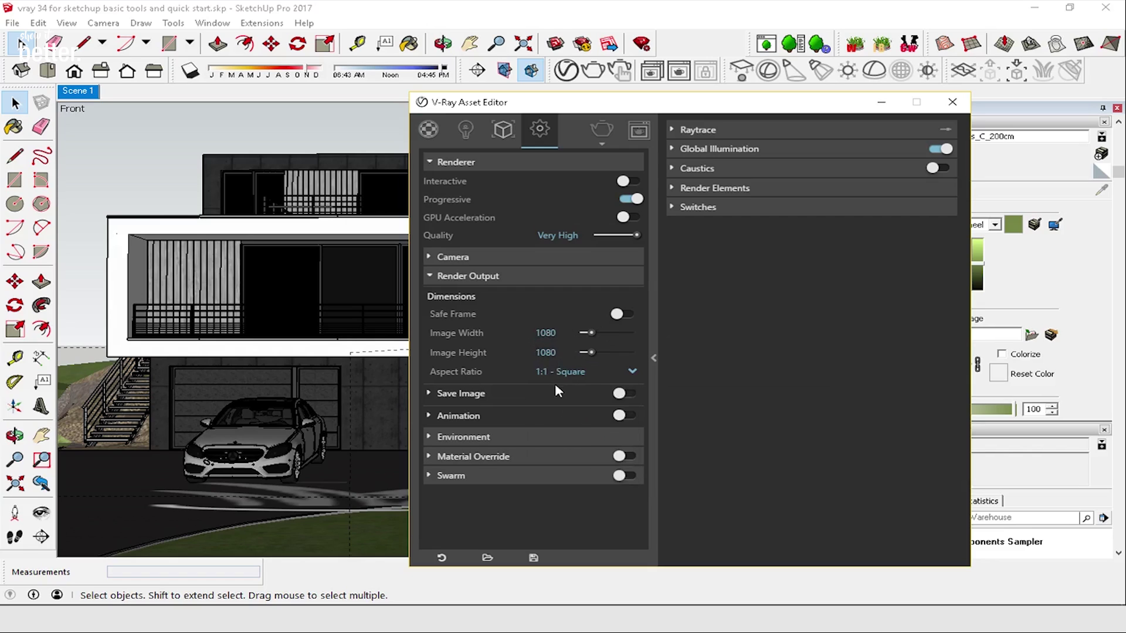
{"action": "left_click", "coordinate": [576, 374]}
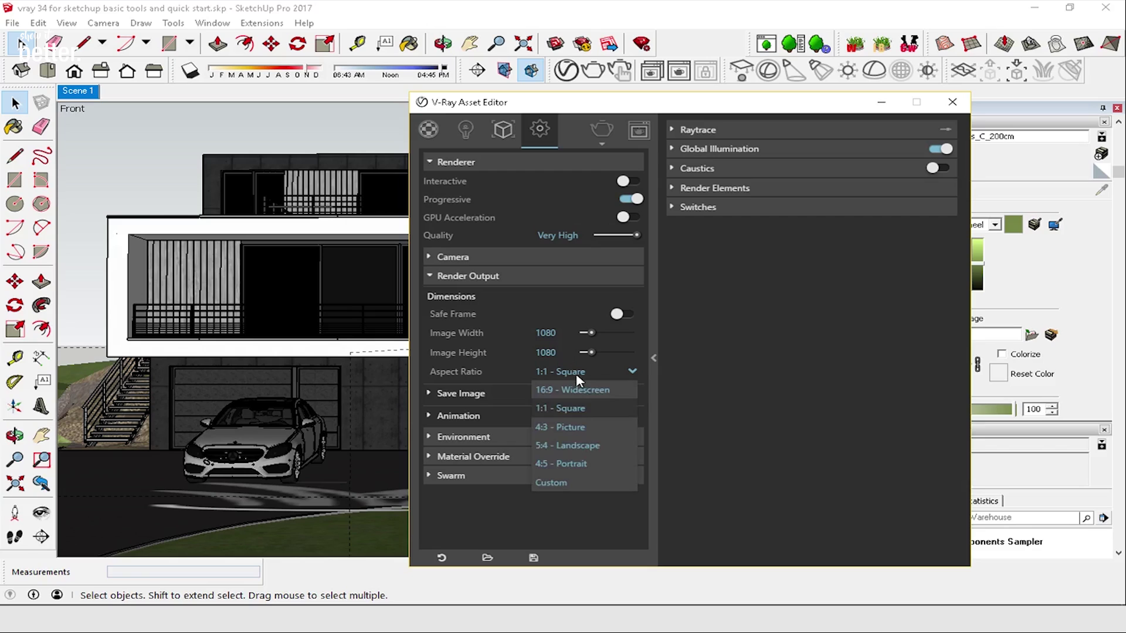
{"action": "left_click", "coordinate": [593, 461]}
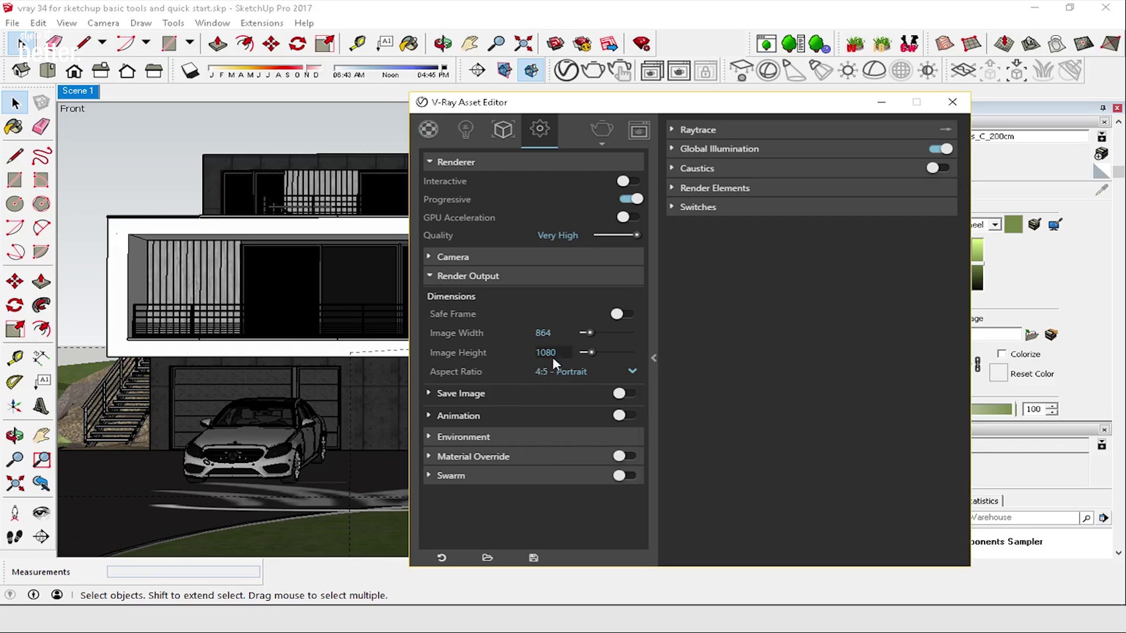
{"action": "left_click_drag", "start_coordinate": [555, 333], "coordinate": [528, 333]}
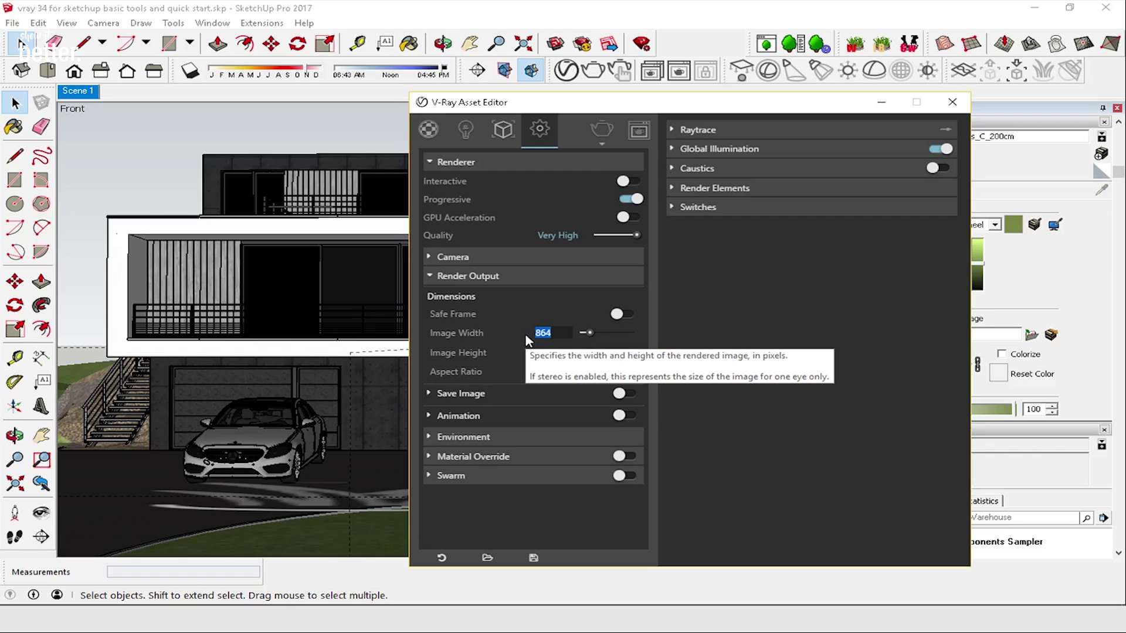
{"action": "type", "text": "1920"}
{"action": "key", "text": "Return"}
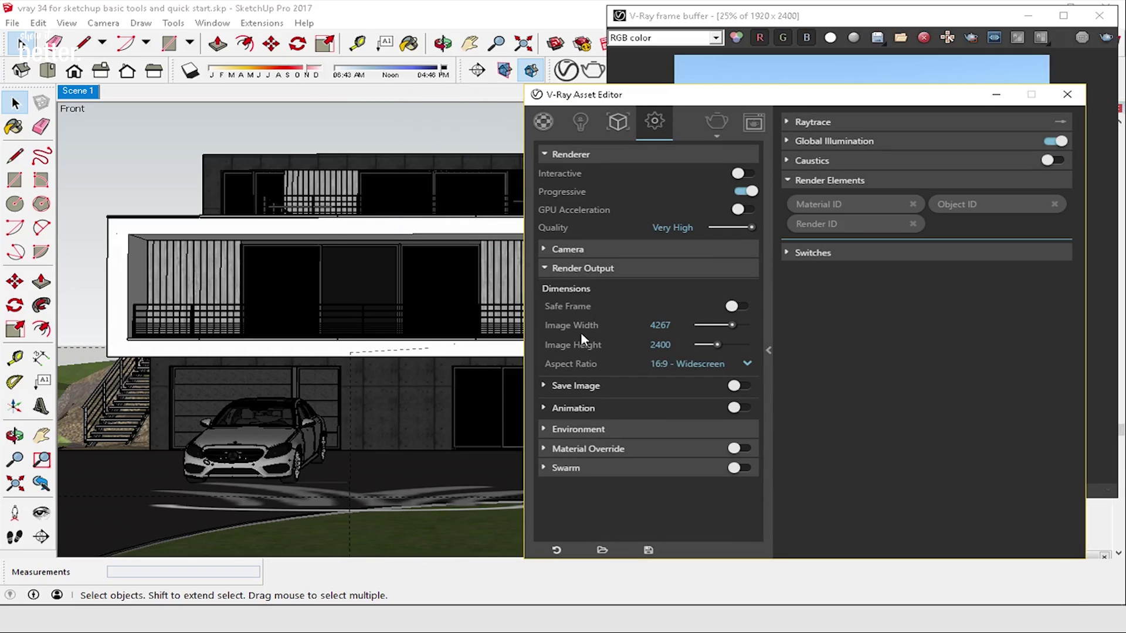
{"action": "left_click", "coordinate": [667, 327]}
{"action": "left_click", "coordinate": [738, 306]}
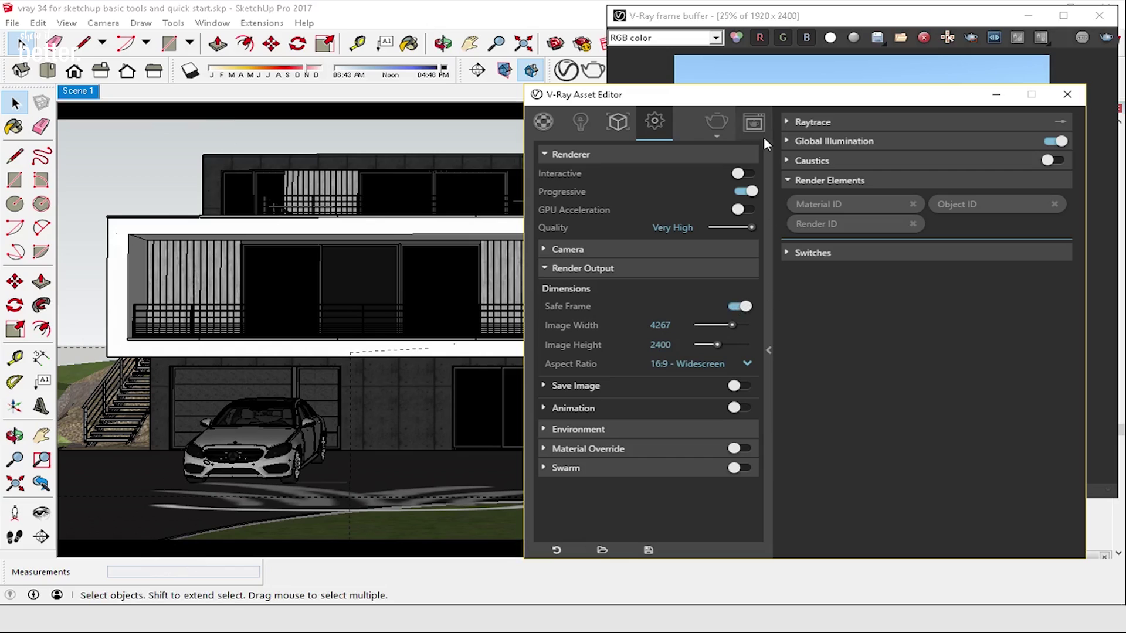
Step: Move the Asset Editor aside and compare the 4:5 Portrait and 16:9 Widescreen aspect ratios
{"action": "mouse_move", "coordinate": [775, 100]}
{"action": "left_mouse_down"}
{"action": "mouse_move", "coordinate": [747, 118]}
{"action": "mouse_move", "coordinate": [1015, 59]}
{"action": "left_mouse_up"}
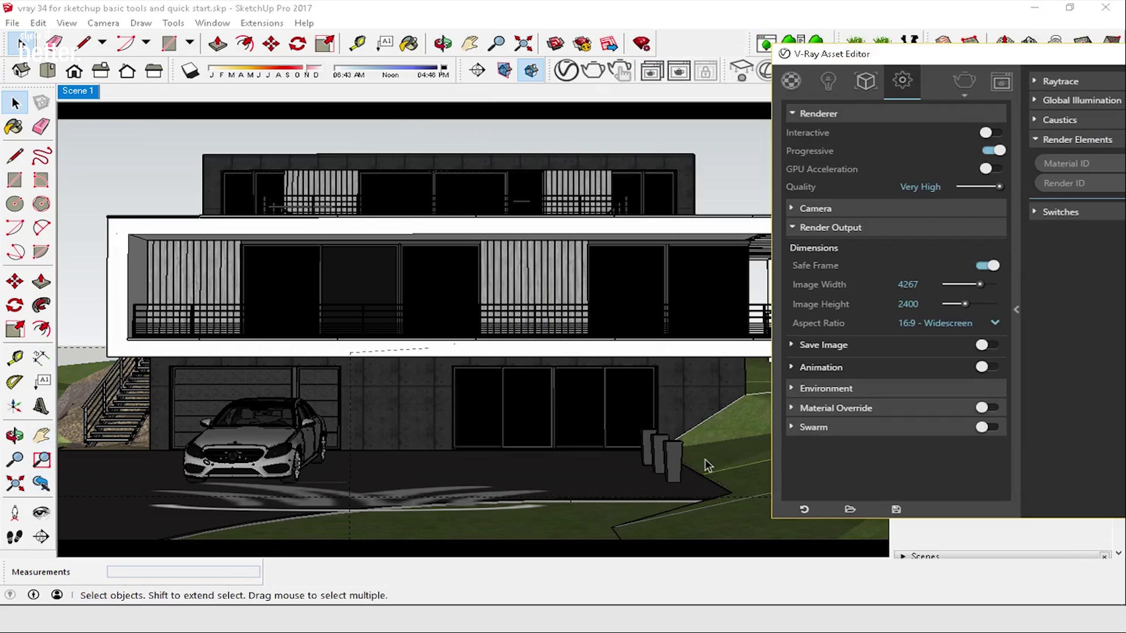
{"action": "left_click", "coordinate": [944, 332]}
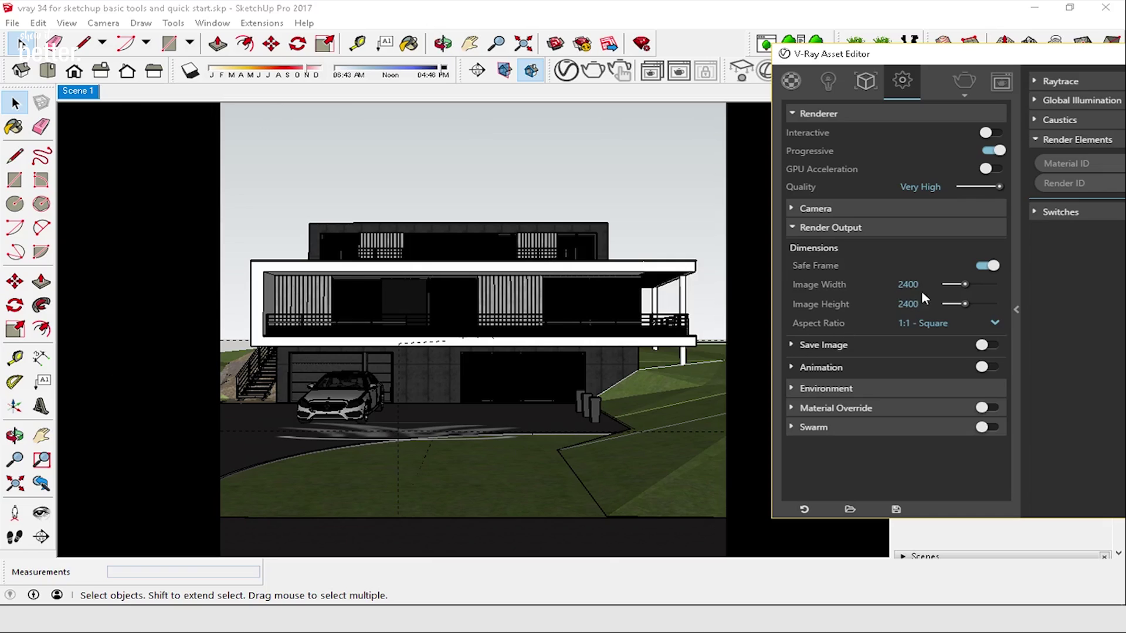
{"action": "left_click", "coordinate": [949, 324]}
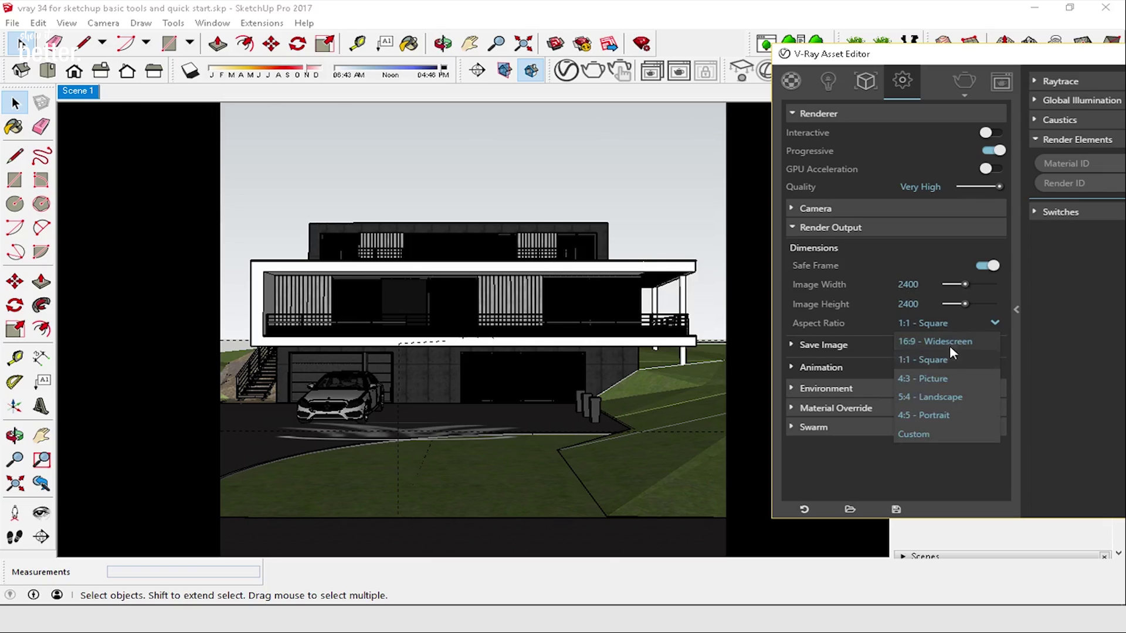
{"action": "left_click", "coordinate": [921, 414]}
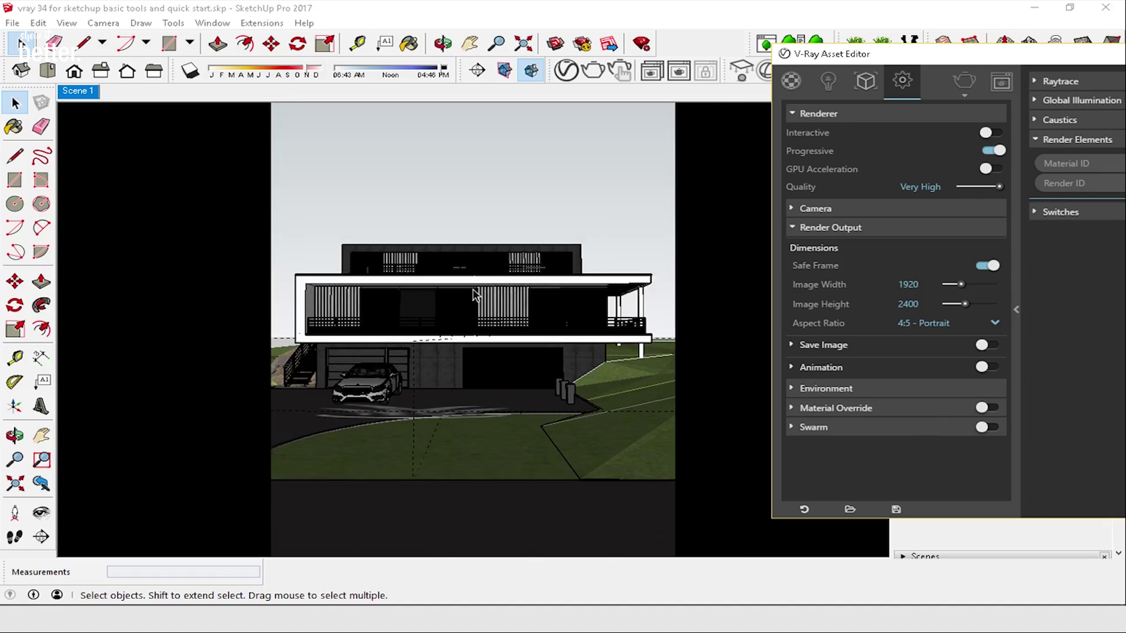
{"action": "left_click", "coordinate": [959, 320]}
{"action": "left_click", "coordinate": [947, 335]}
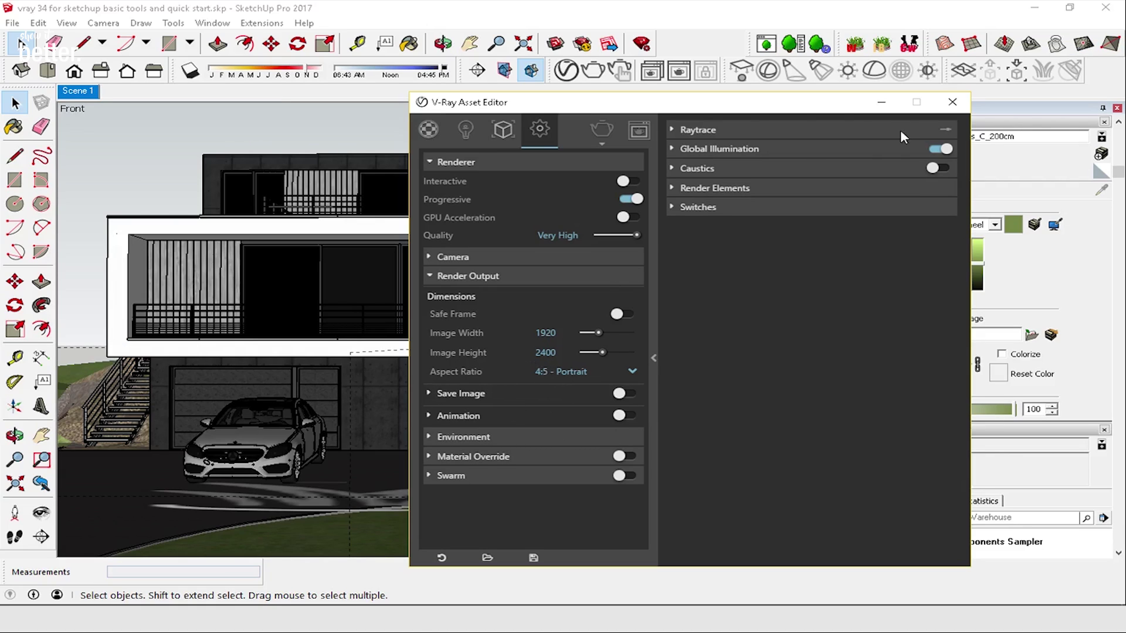
Step: Expand Render Elements and add a Material ID render element
{"action": "left_click_drag", "start_coordinate": [701, 104], "coordinate": [646, 119]}
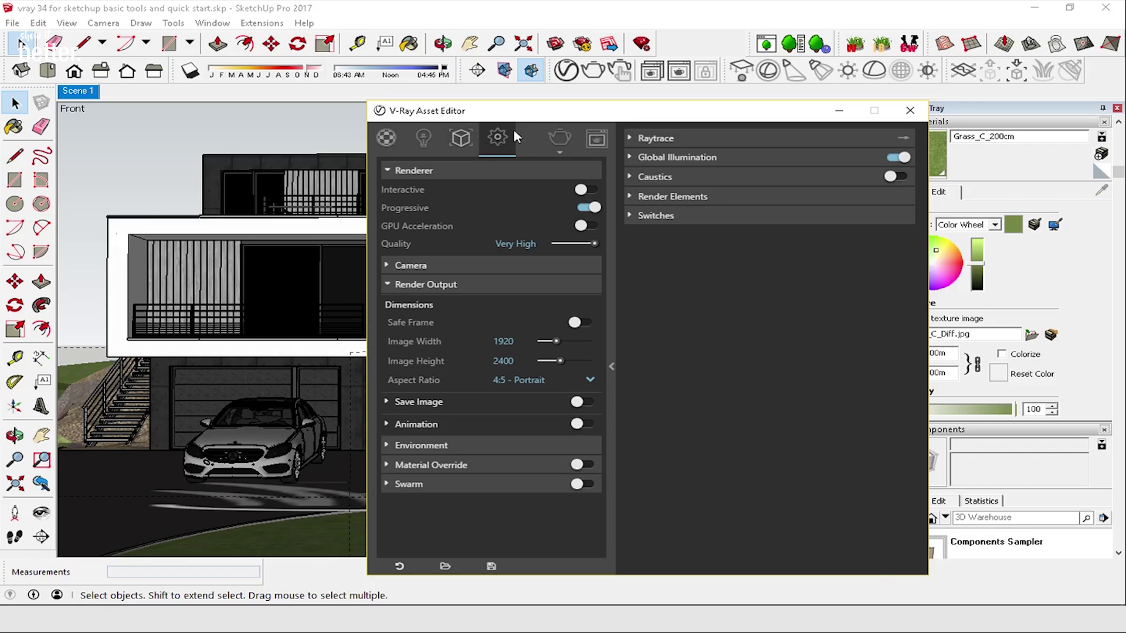
{"action": "left_click", "coordinate": [657, 197]}
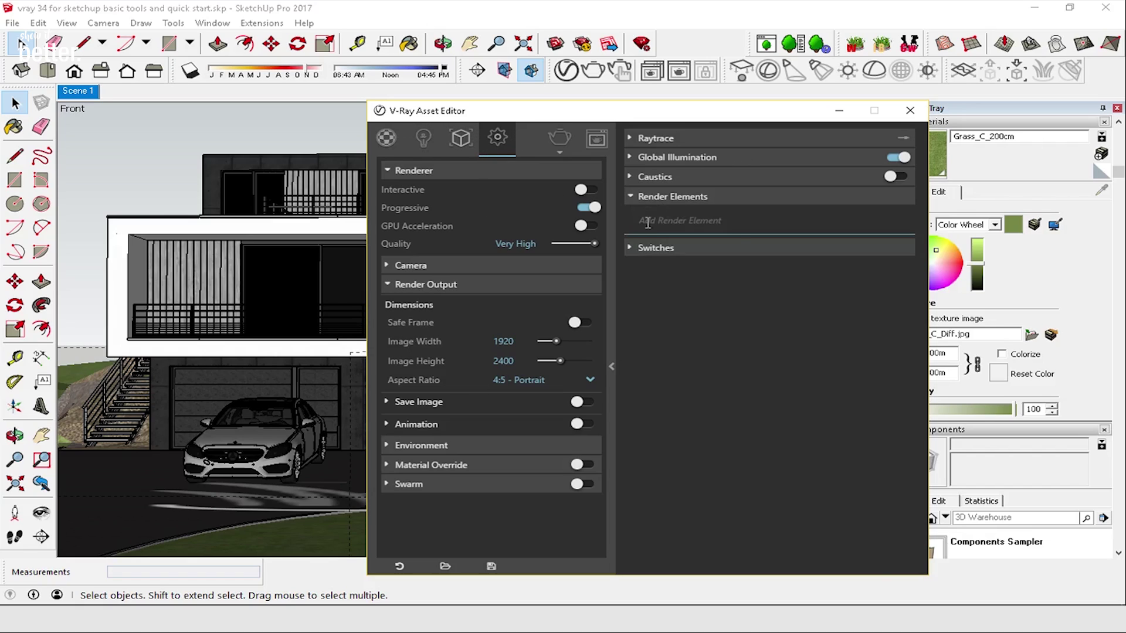
{"action": "left_click", "coordinate": [667, 226]}
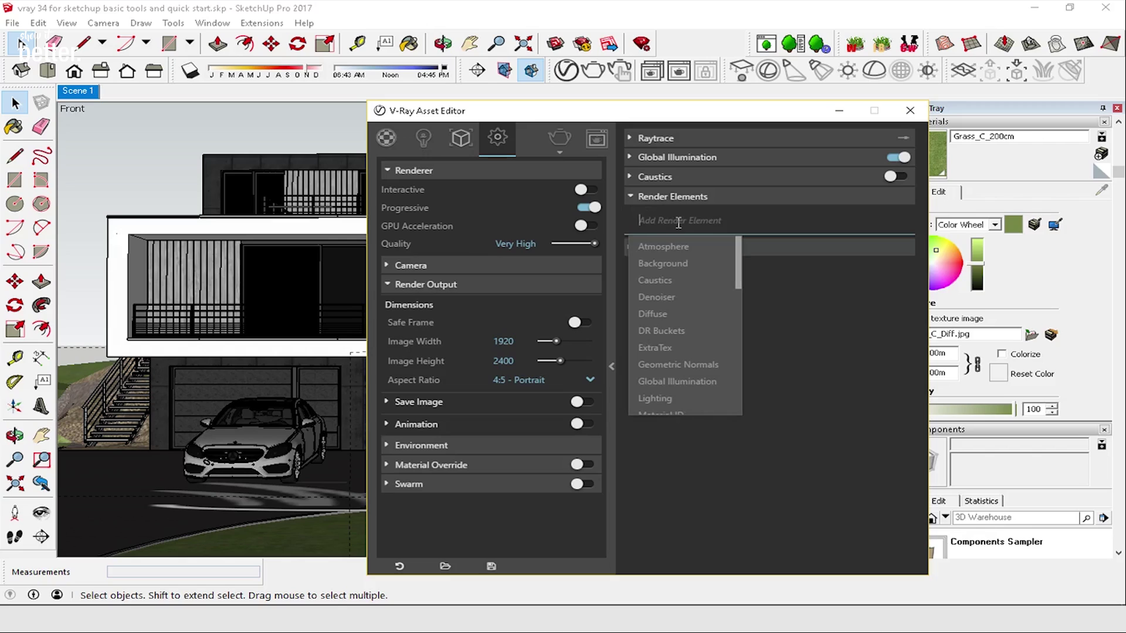
{"action": "scroll", "coordinate": [699, 317], "scroll_direction": "down", "scroll_amount": 6}
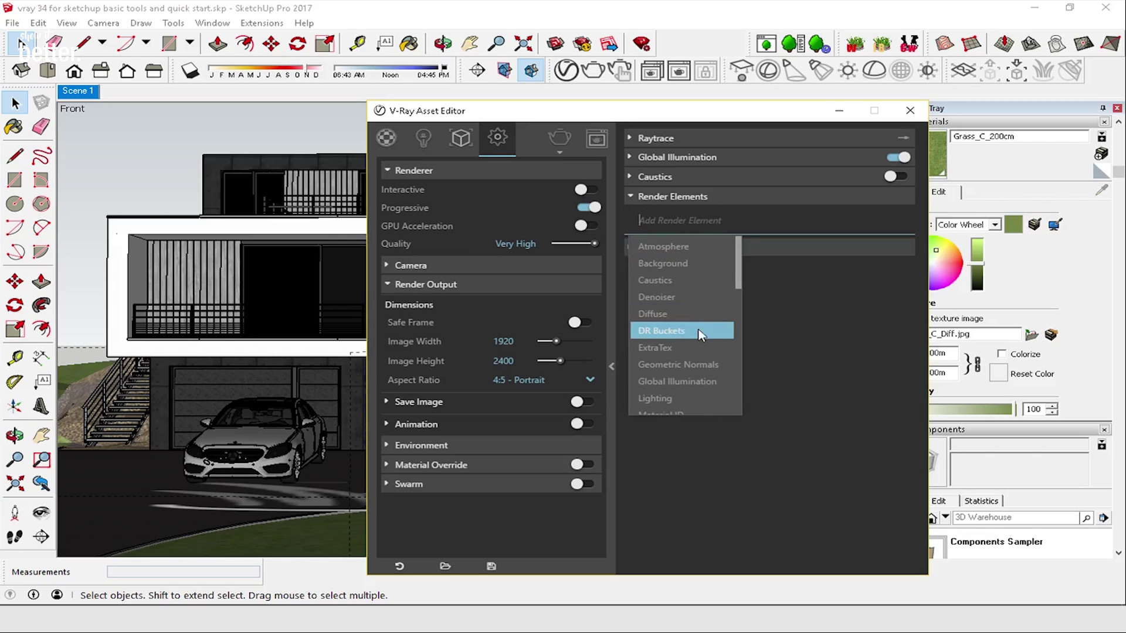
{"action": "scroll", "coordinate": [699, 323], "scroll_direction": "down", "scroll_amount": 2}
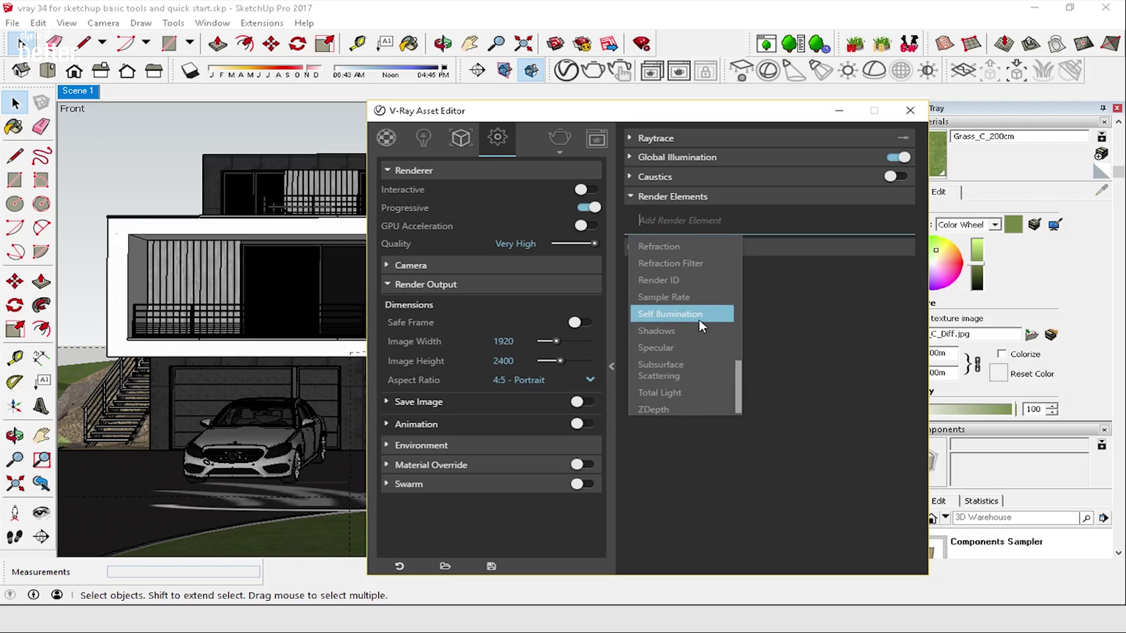
{"action": "scroll", "coordinate": [689, 326], "scroll_direction": "up", "scroll_amount": 8}
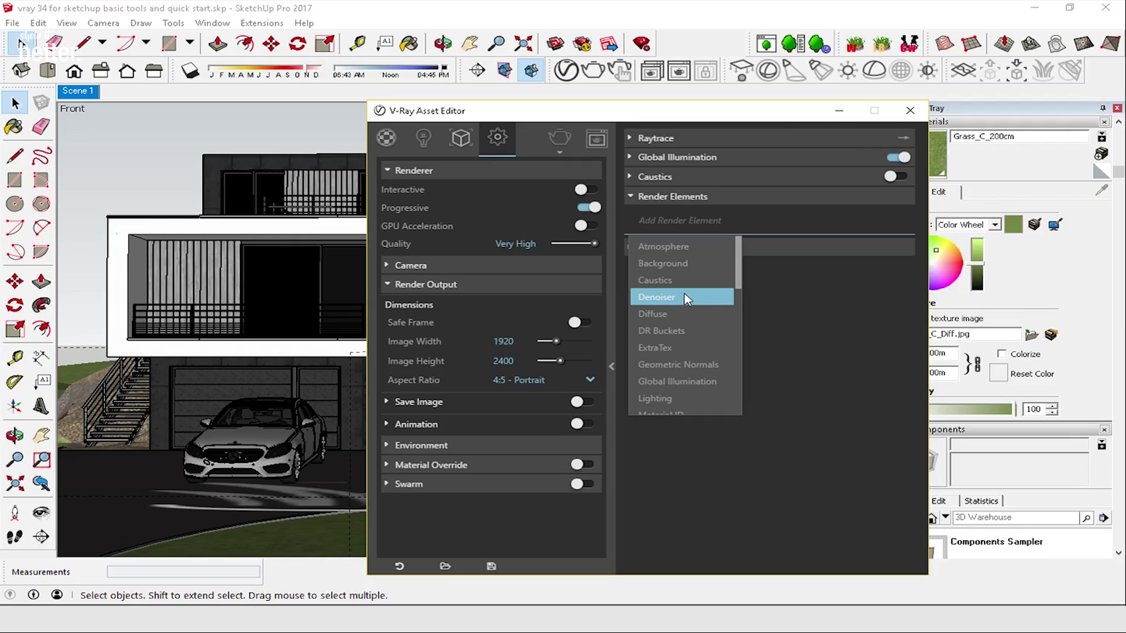
{"action": "scroll", "coordinate": [703, 312], "scroll_direction": "down", "scroll_amount": 2}
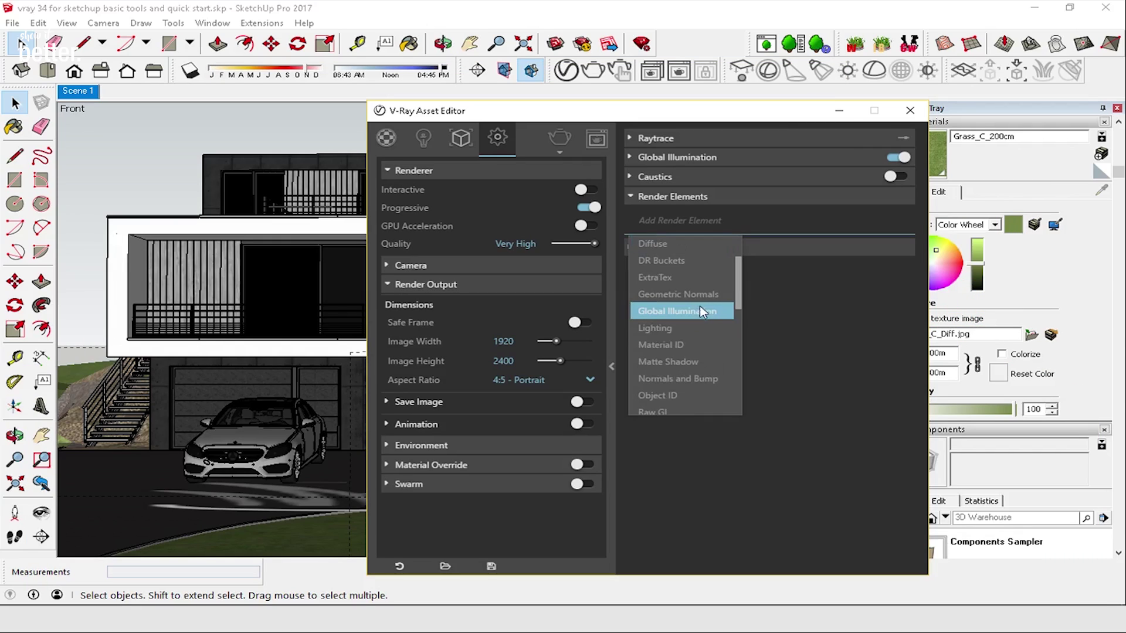
{"action": "left_click", "coordinate": [654, 342]}
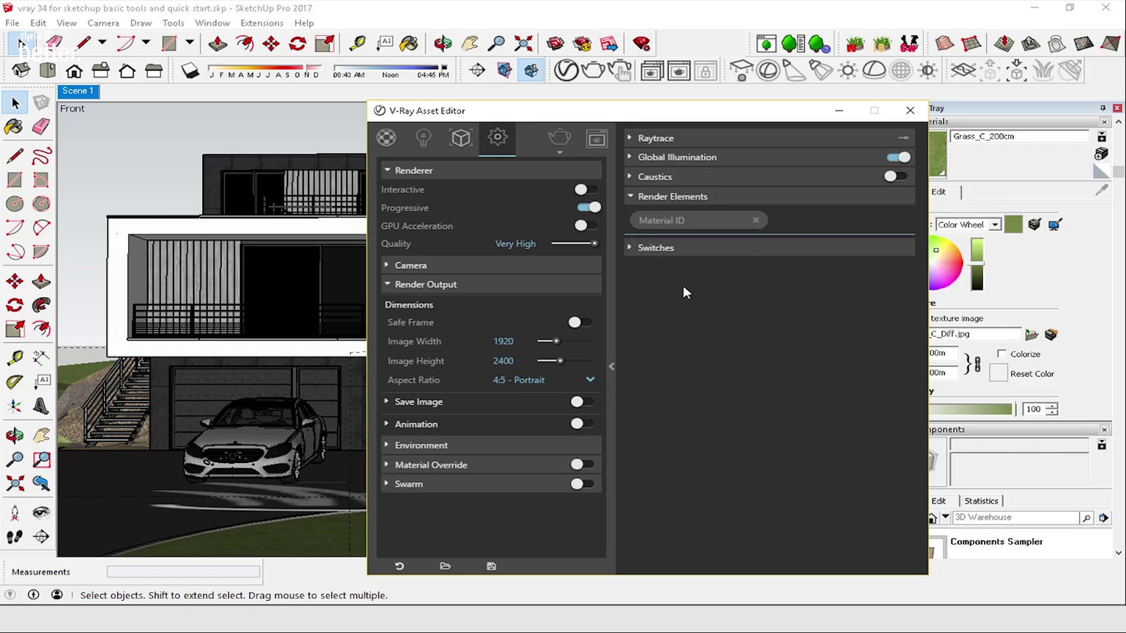
Step: Add Object ID and Render ID render elements as well
{"action": "left_click", "coordinate": [786, 222]}
{"action": "scroll", "coordinate": [817, 343], "scroll_direction": "down", "scroll_amount": 2}
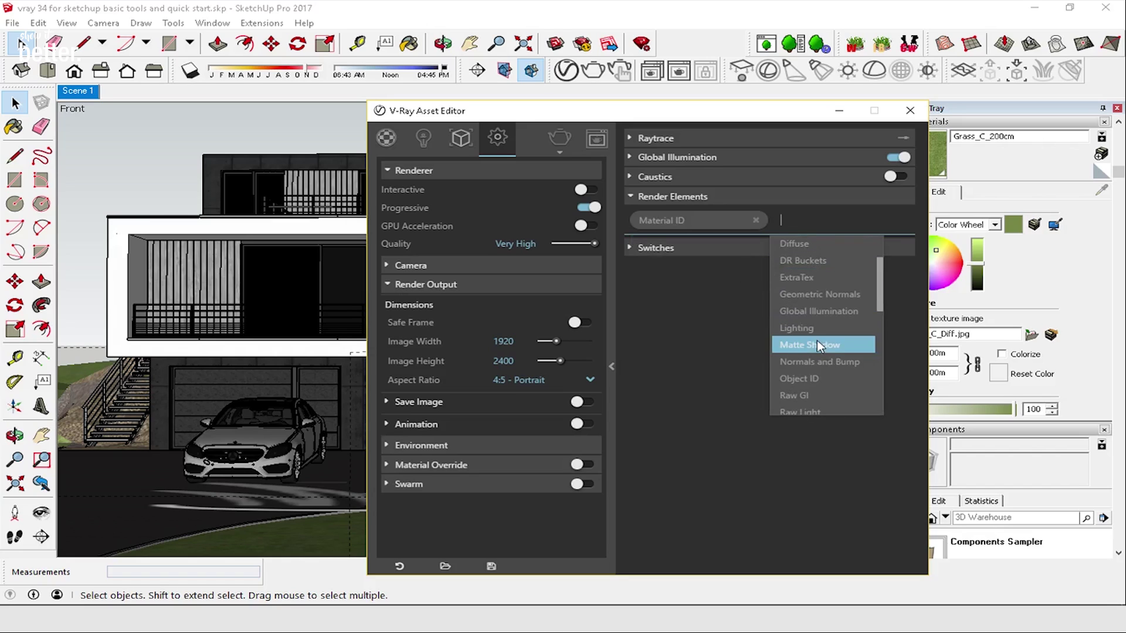
{"action": "left_click", "coordinate": [819, 378]}
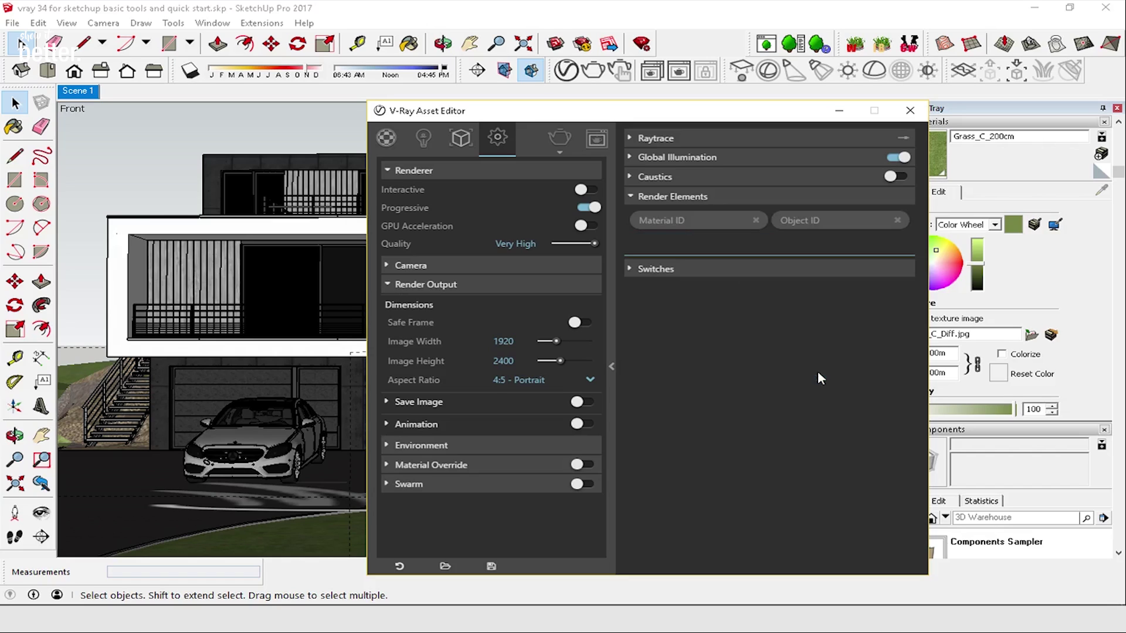
{"action": "left_click", "coordinate": [817, 245]}
{"action": "scroll", "coordinate": [688, 351], "scroll_direction": "down", "scroll_amount": 8}
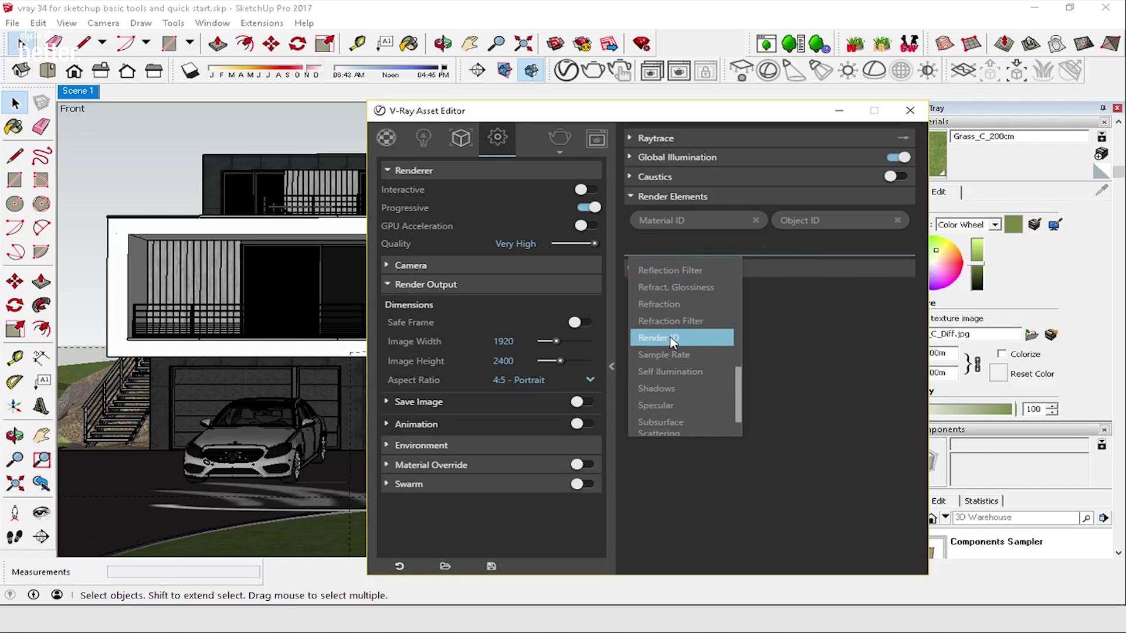
{"action": "left_click", "coordinate": [672, 338]}
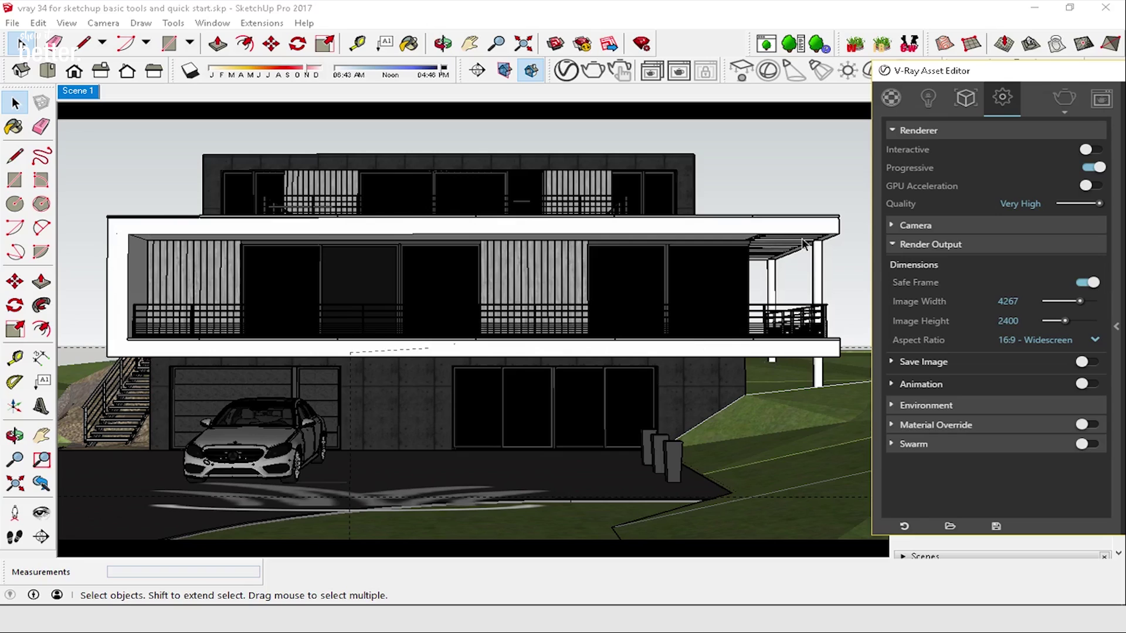
Step: Inside the building group, select every face that shares the white slab's material
{"action": "left_click", "coordinate": [156, 231]}
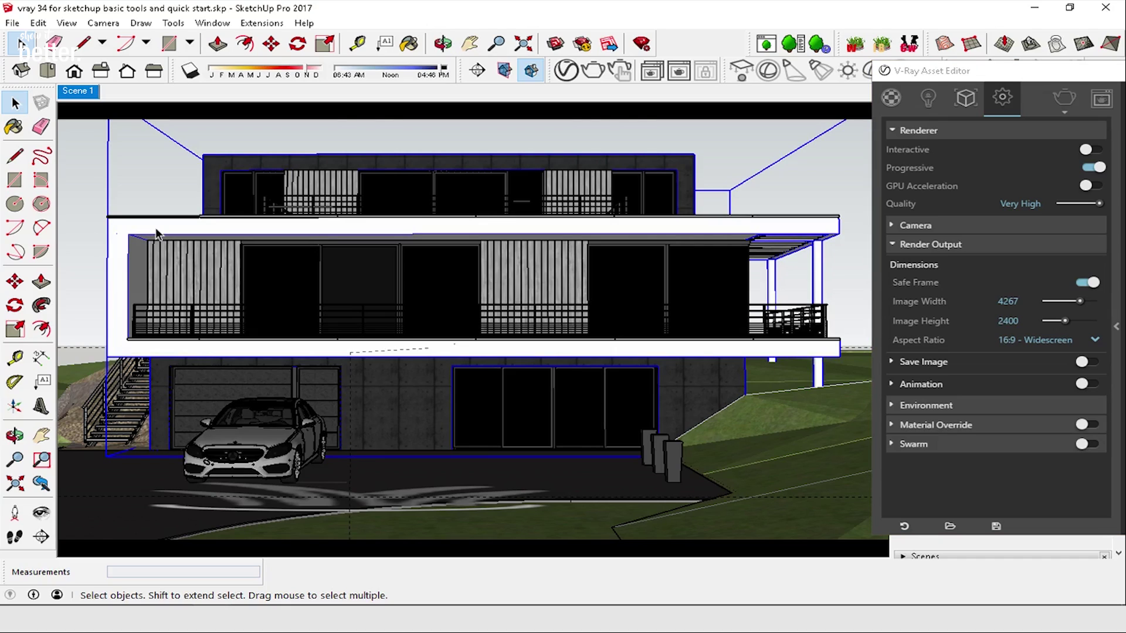
{"action": "double_click", "coordinate": [156, 230]}
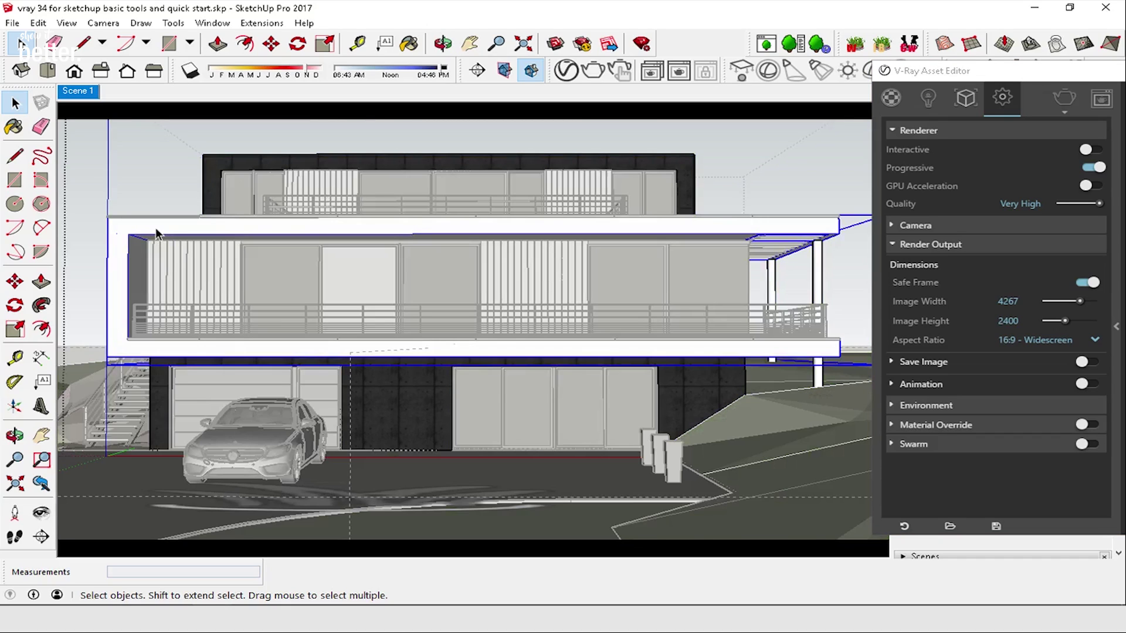
{"action": "left_click", "coordinate": [156, 232]}
{"action": "right_click", "coordinate": [156, 230]}
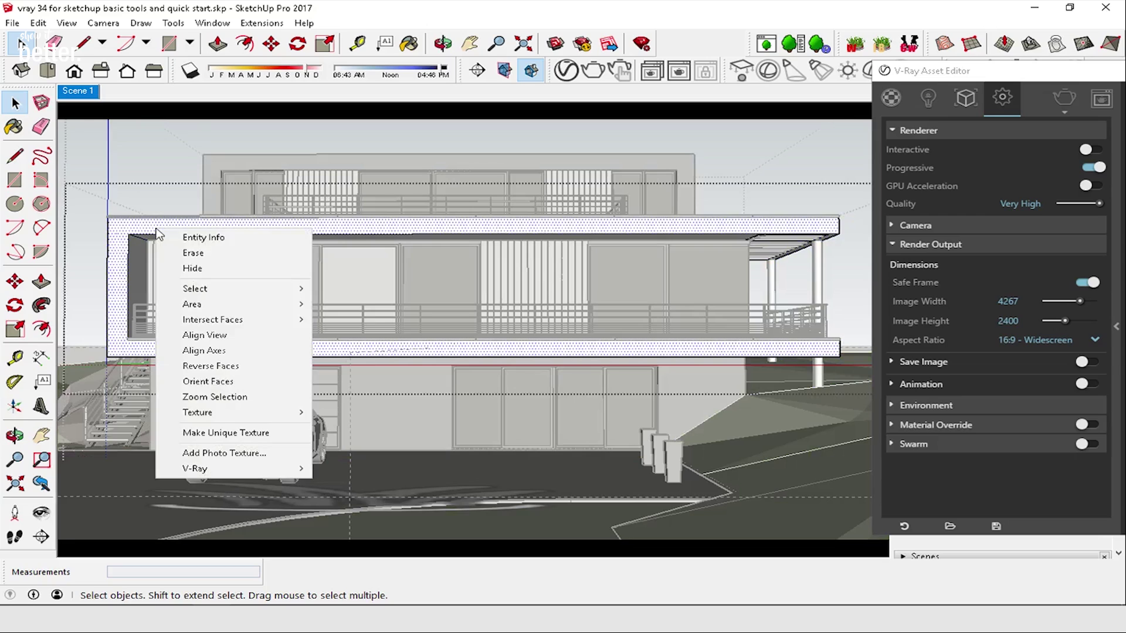
{"action": "mouse_move", "coordinate": [298, 294]}
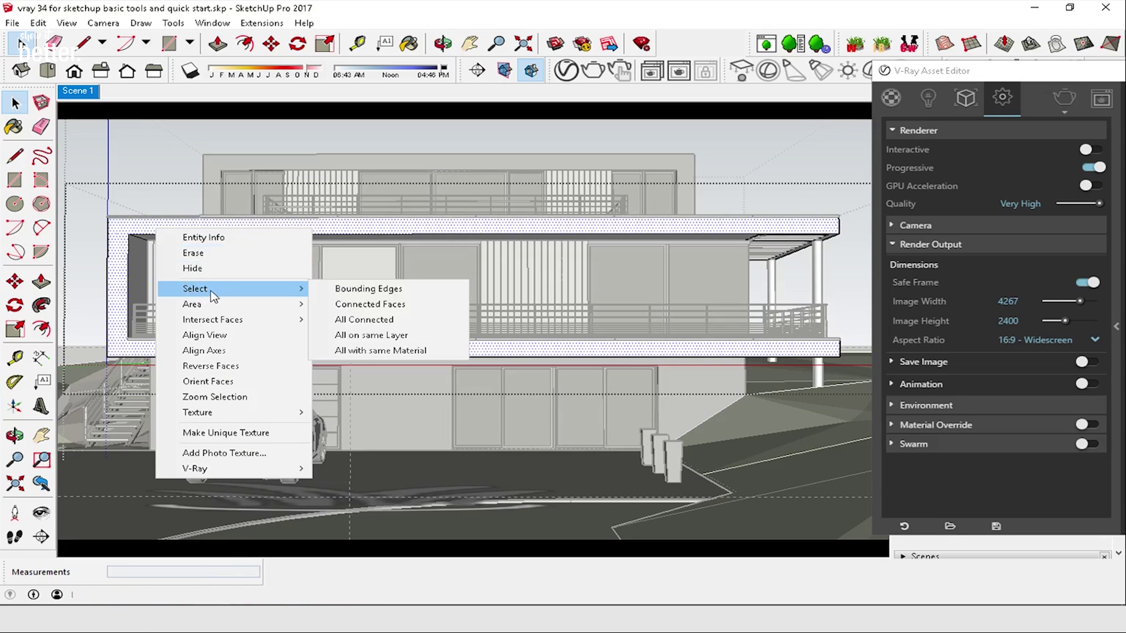
{"action": "left_click", "coordinate": [367, 349]}
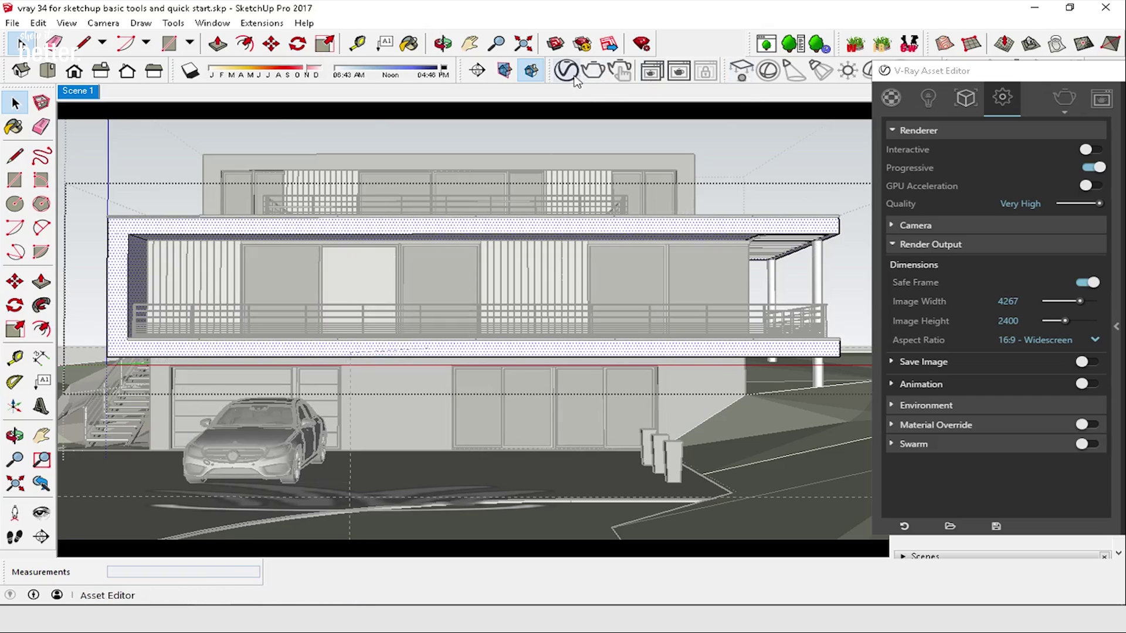
Step: Show the scene material list, move the Asset Editor left and expand the material library
{"action": "left_click", "coordinate": [897, 95]}
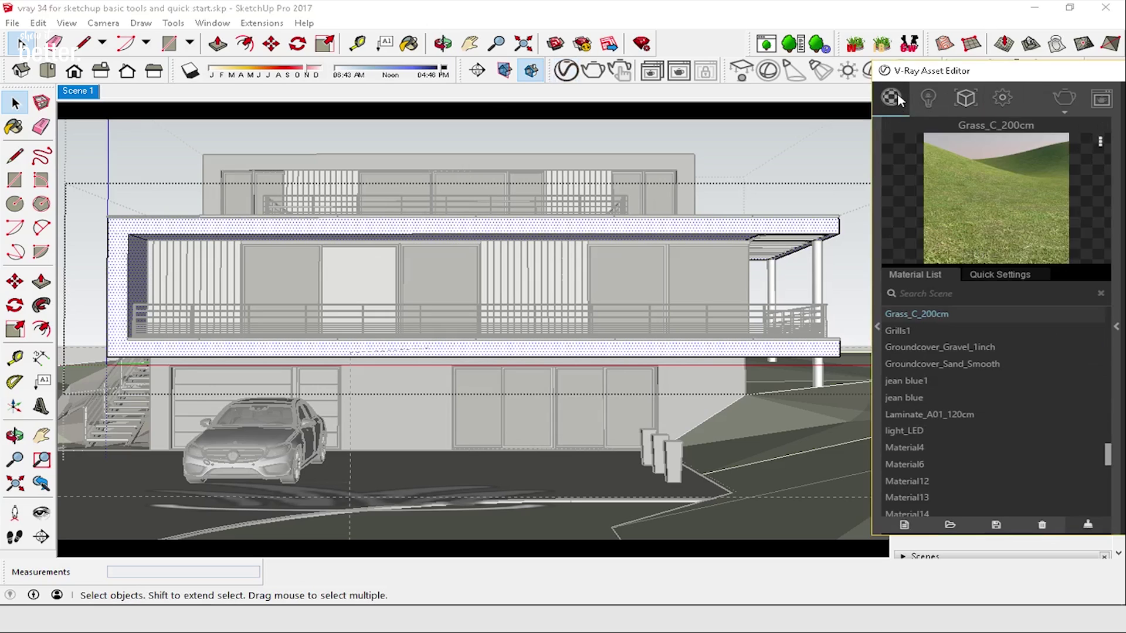
{"action": "left_click_drag", "start_coordinate": [966, 72], "coordinate": [829, 71]}
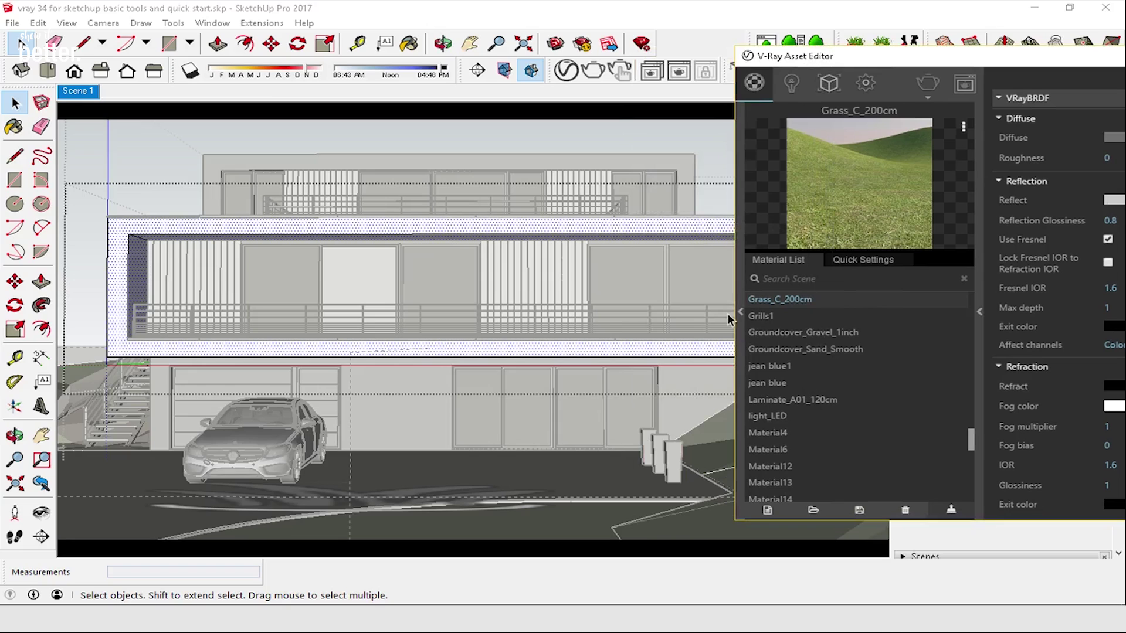
{"action": "left_click", "coordinate": [739, 311]}
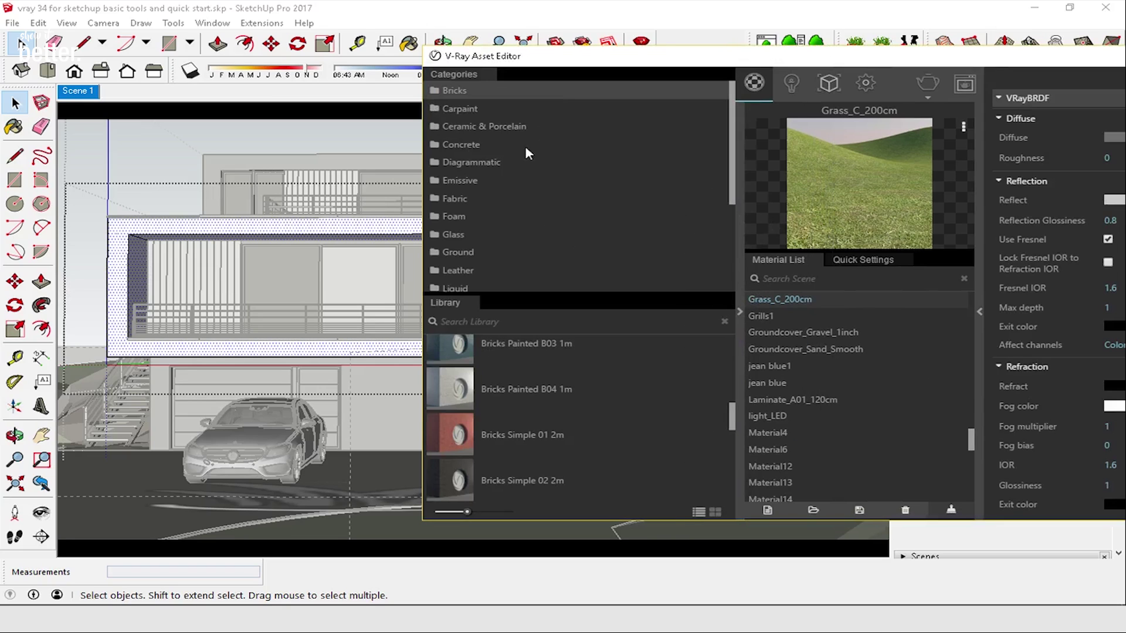
{"action": "scroll", "coordinate": [528, 224], "scroll_direction": "down", "scroll_amount": 3}
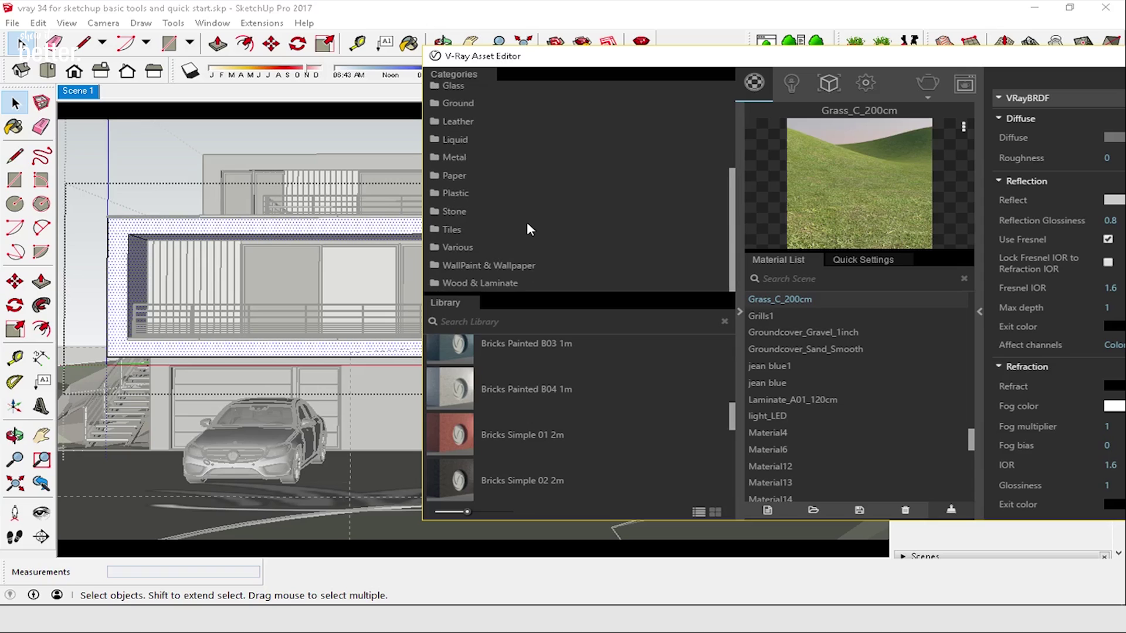
{"action": "scroll", "coordinate": [532, 400], "scroll_direction": "down", "scroll_amount": 5}
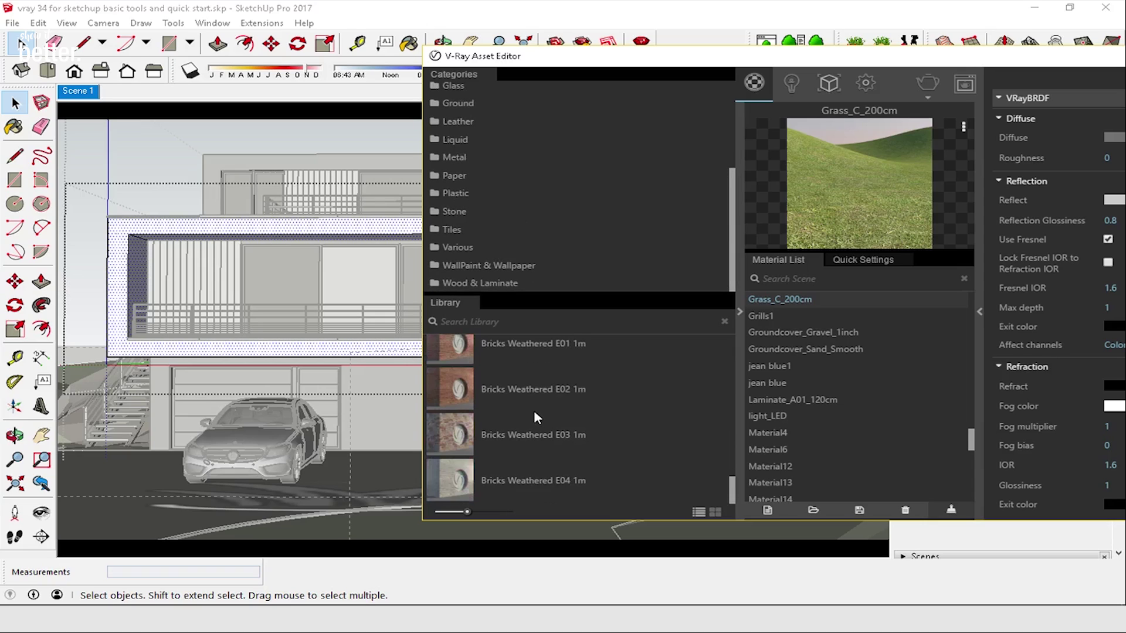
{"action": "scroll", "coordinate": [508, 204], "scroll_direction": "up", "scroll_amount": 3}
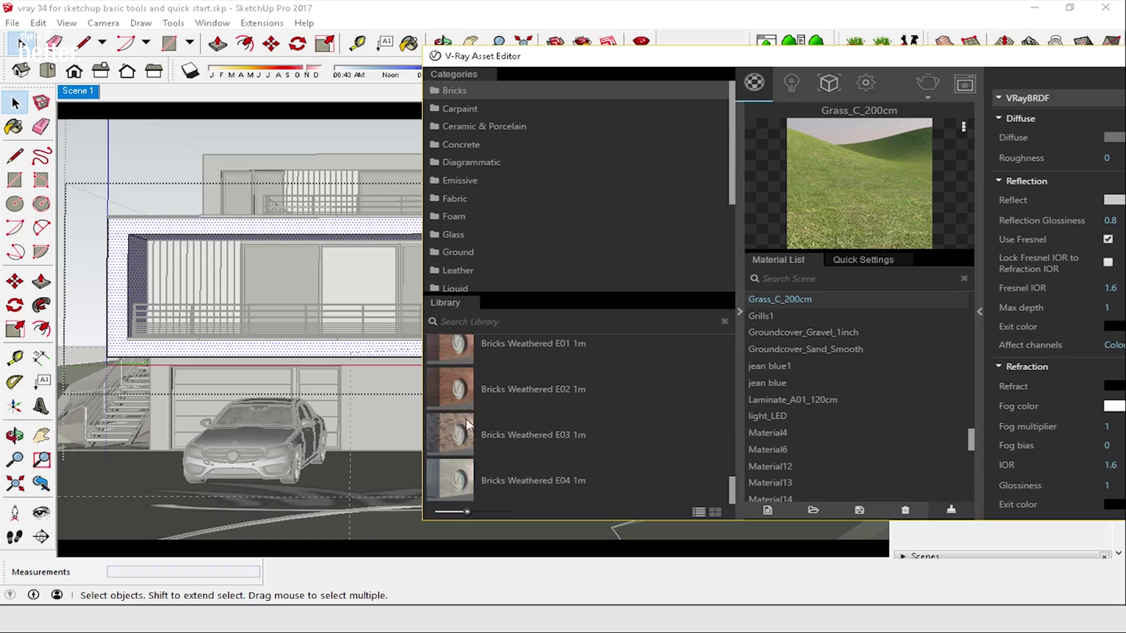
Step: Enlarge the library thumbnails and scroll the Bricks category to Bricks Weathered E02 1m
{"action": "left_click_drag", "start_coordinate": [467, 512], "coordinate": [510, 513]}
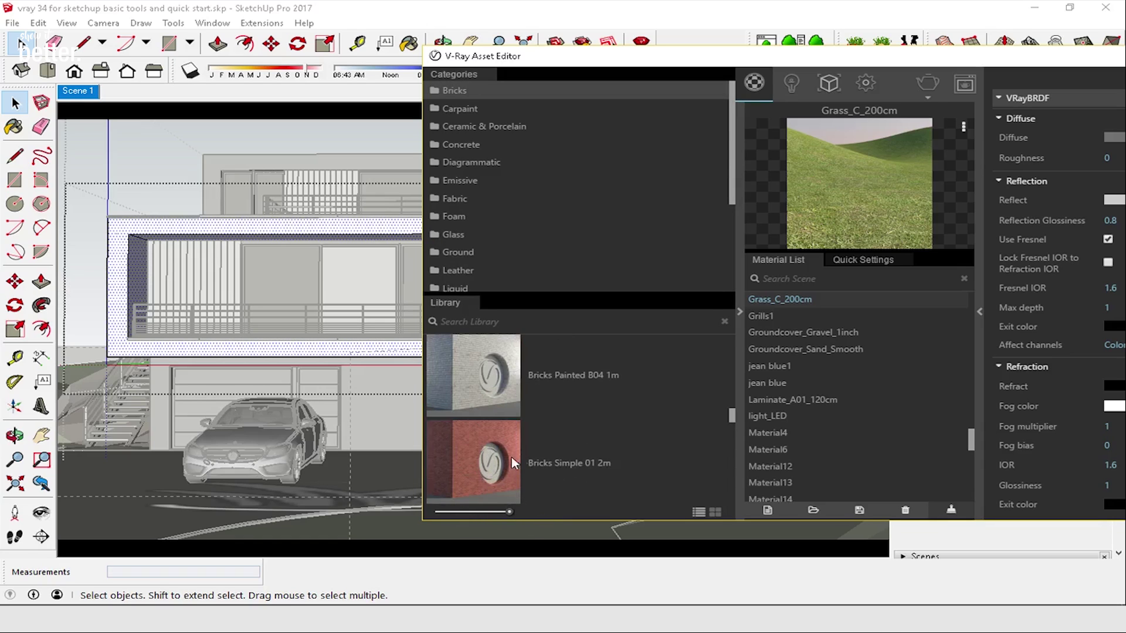
{"action": "scroll", "coordinate": [496, 441], "scroll_direction": "down", "scroll_amount": 2}
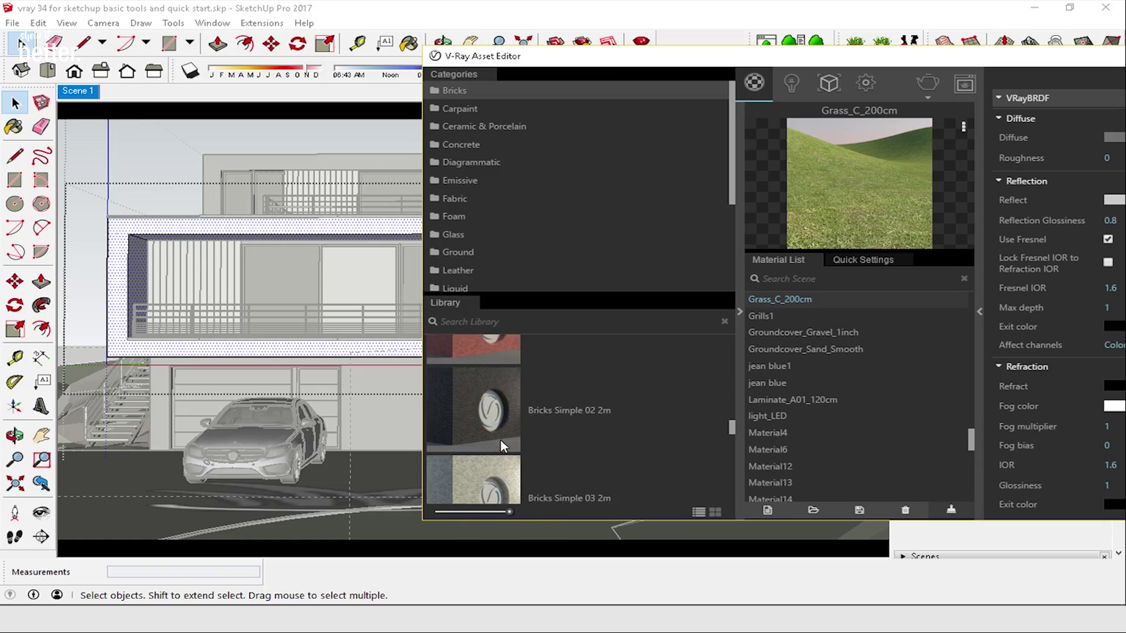
{"action": "scroll", "coordinate": [499, 441], "scroll_direction": "down", "scroll_amount": 3}
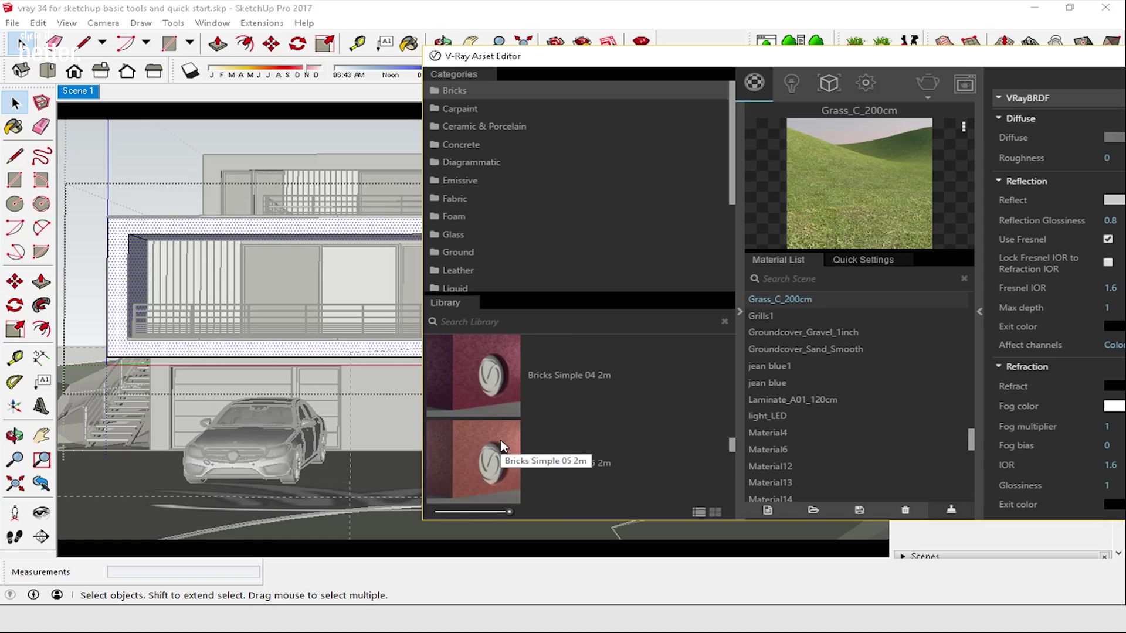
{"action": "scroll", "coordinate": [500, 446], "scroll_direction": "down", "scroll_amount": 3}
{"action": "scroll", "coordinate": [522, 446], "scroll_direction": "down", "scroll_amount": 3}
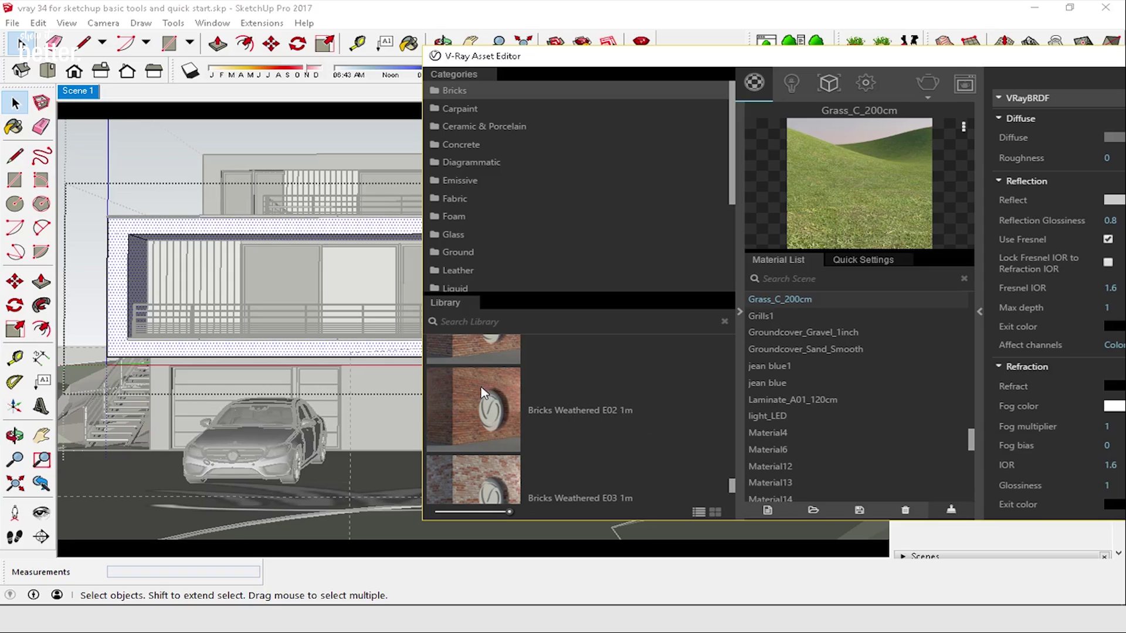
Step: Add Bricks Weathered E02 1m to the scene materials and apply it to the selected faces
{"action": "left_click_drag", "start_coordinate": [482, 393], "coordinate": [848, 389]}
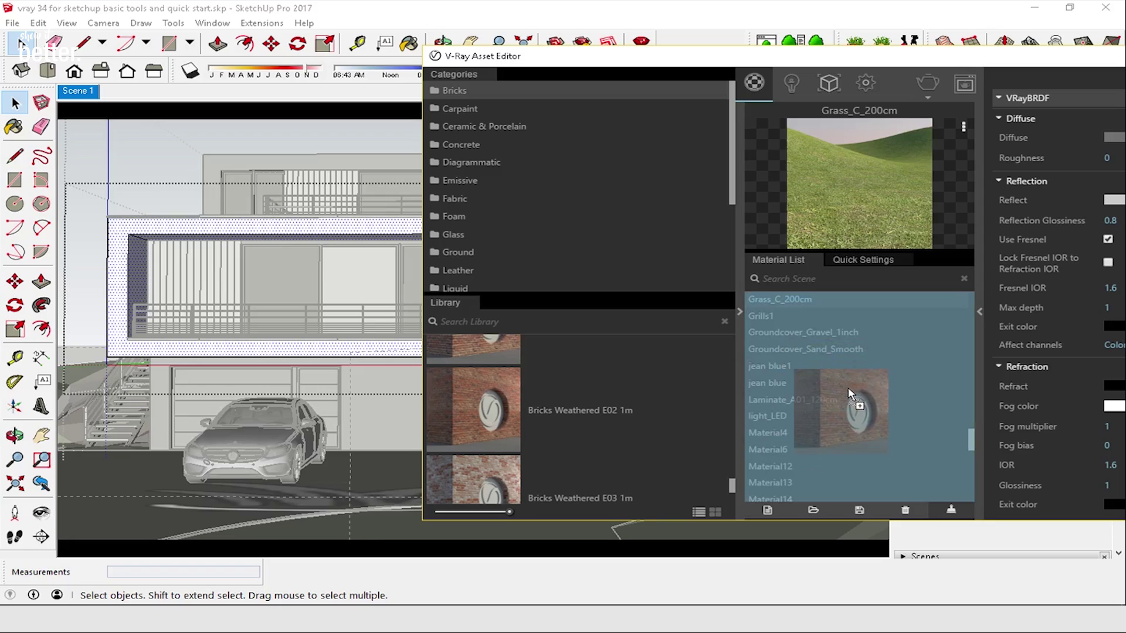
{"action": "left_click_drag", "start_coordinate": [848, 388], "coordinate": [848, 388]}
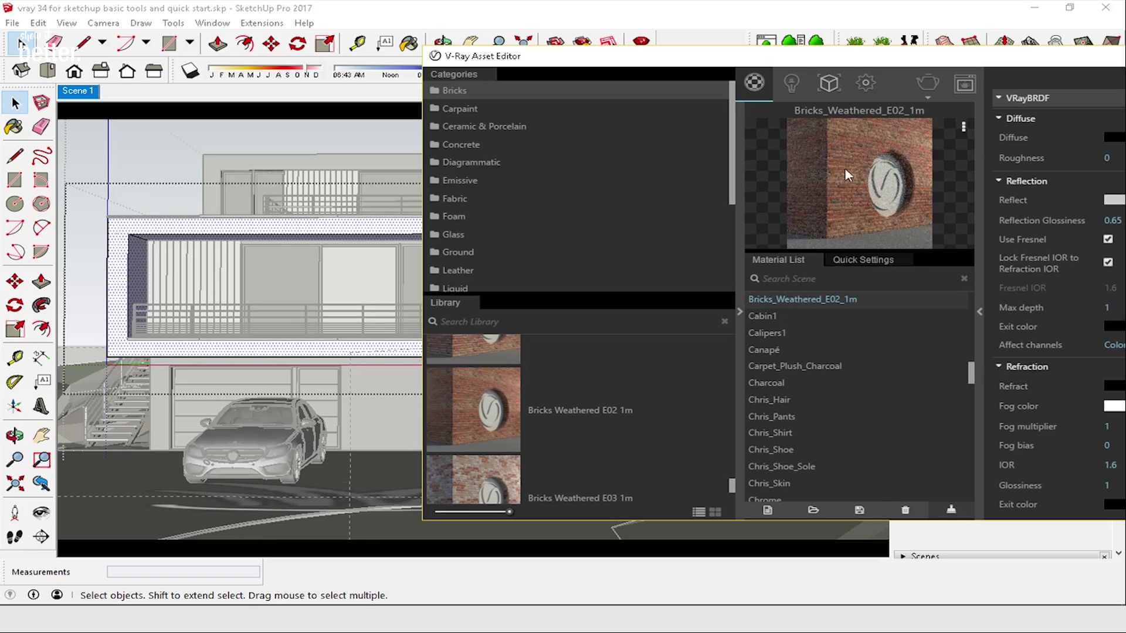
{"action": "right_click", "coordinate": [836, 300]}
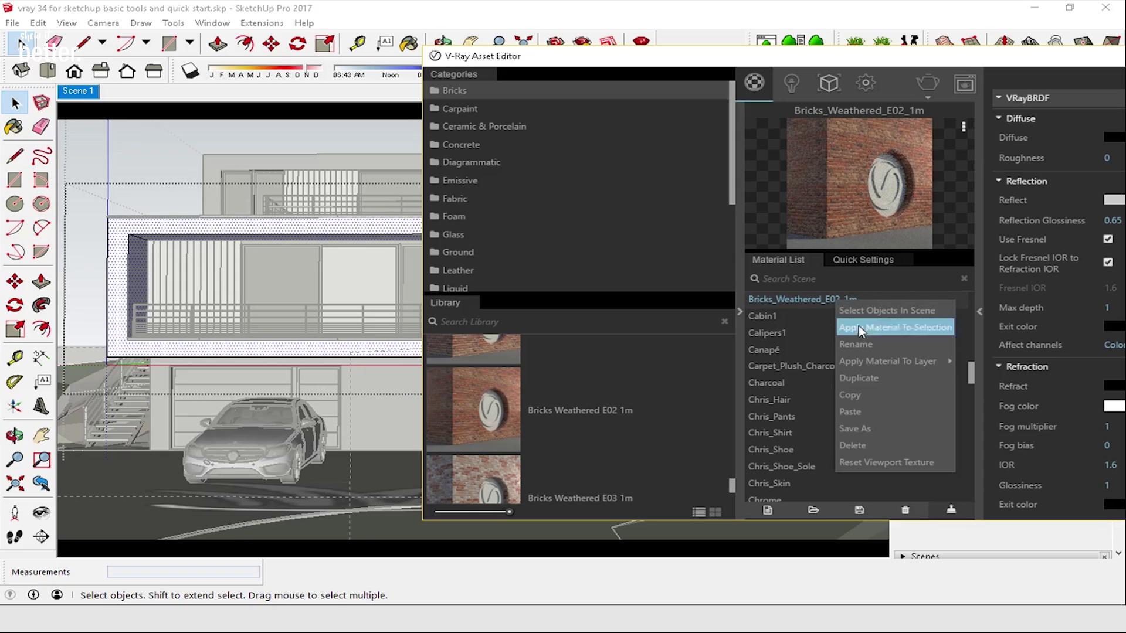
{"action": "left_click", "coordinate": [888, 327]}
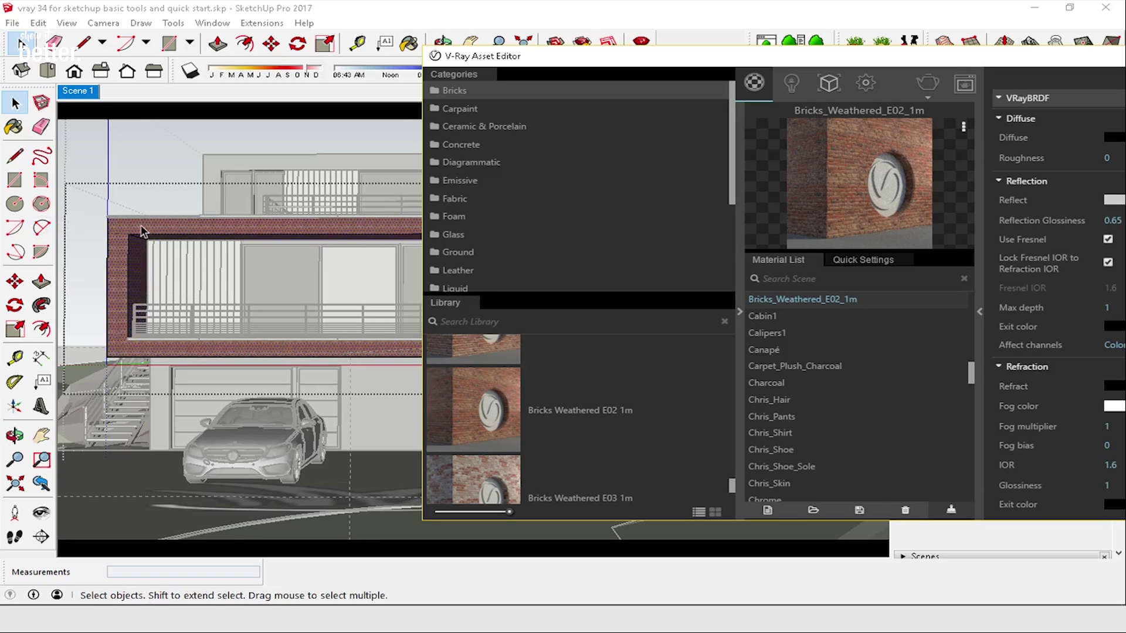
Step: Update Scene 1 with the current view and restore the Asset Editor window
{"action": "right_click", "coordinate": [87, 93]}
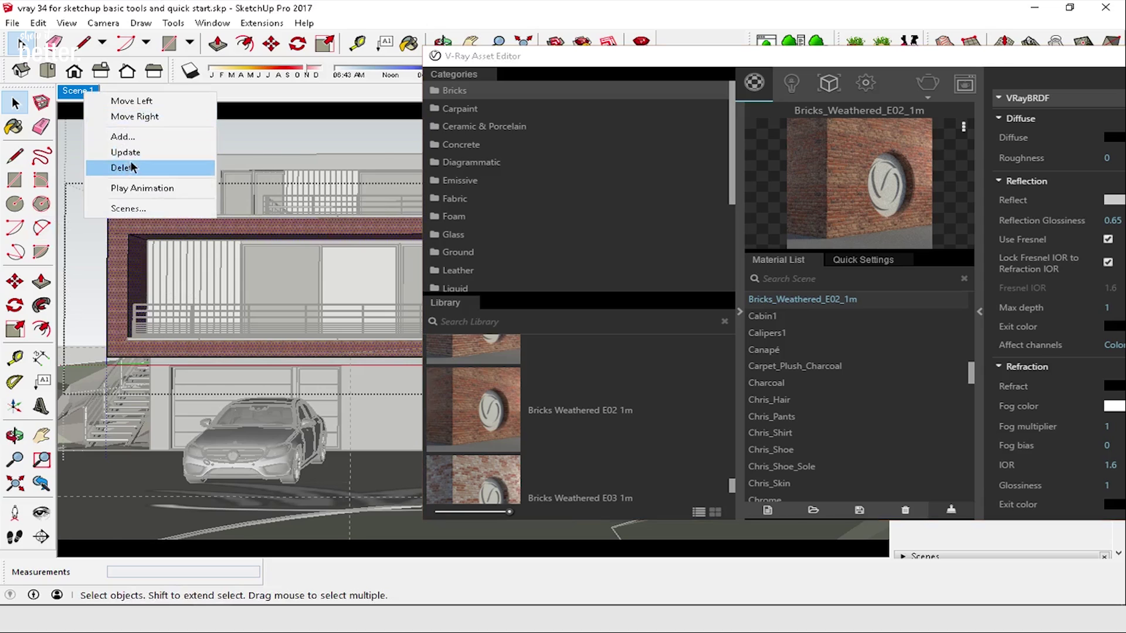
{"action": "left_click", "coordinate": [128, 153]}
{"action": "scroll", "coordinate": [119, 250], "scroll_direction": "up", "scroll_amount": 5}
{"action": "scroll", "coordinate": [119, 250], "scroll_direction": "up", "scroll_amount": 2}
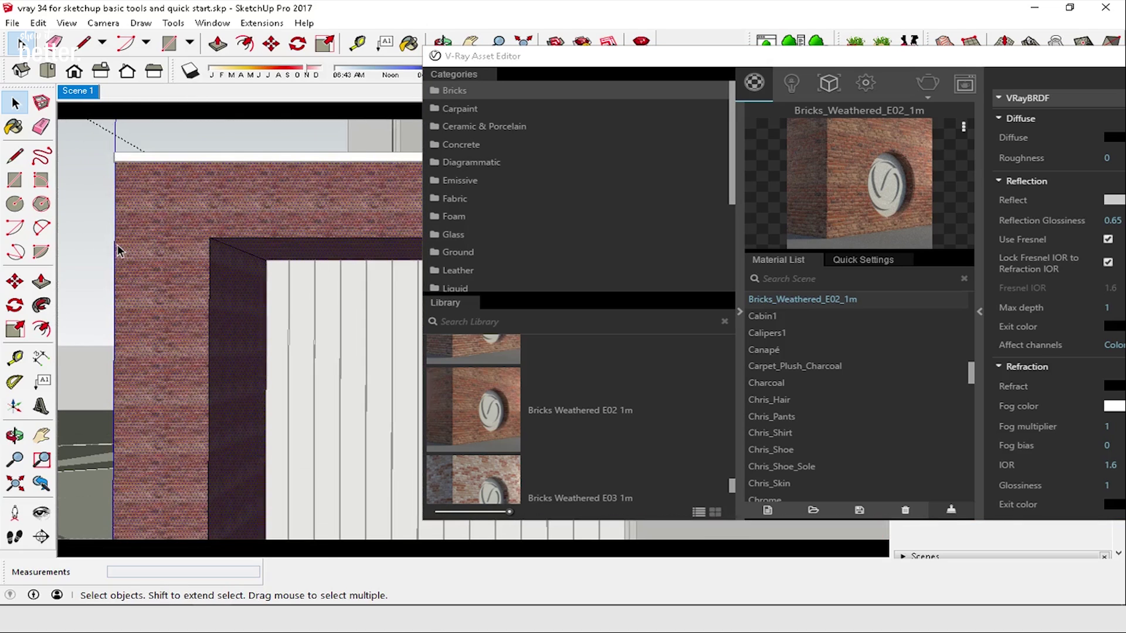
{"action": "scroll", "coordinate": [116, 245], "scroll_direction": "up", "scroll_amount": 2}
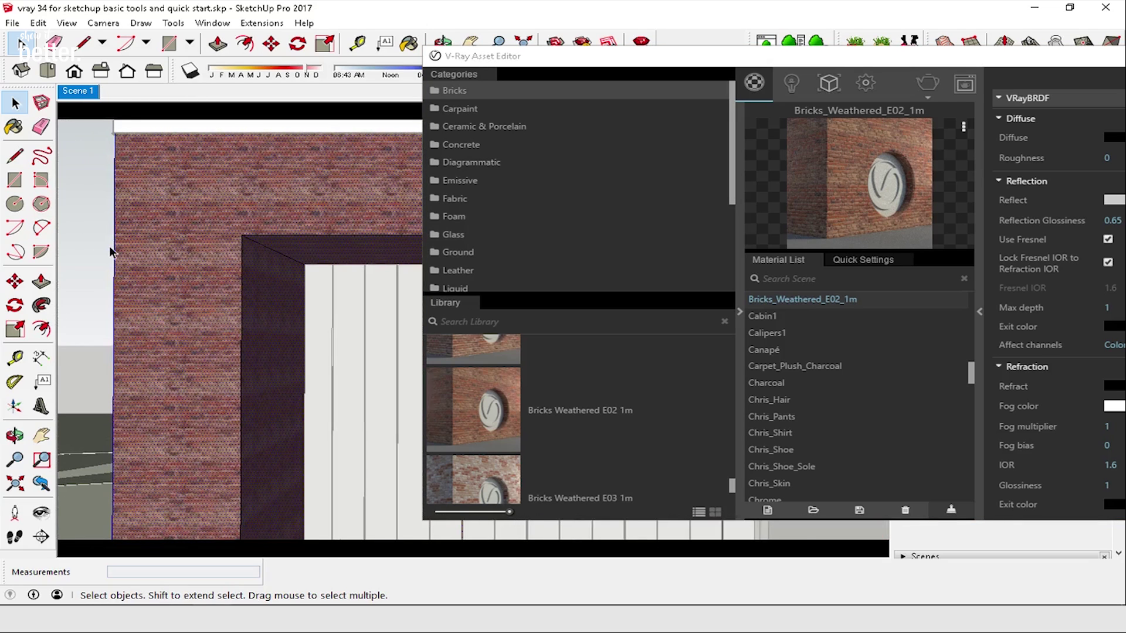
{"action": "scroll", "coordinate": [109, 252], "scroll_direction": "up", "scroll_amount": 2}
{"action": "scroll", "coordinate": [109, 245], "scroll_direction": "down", "scroll_amount": 5}
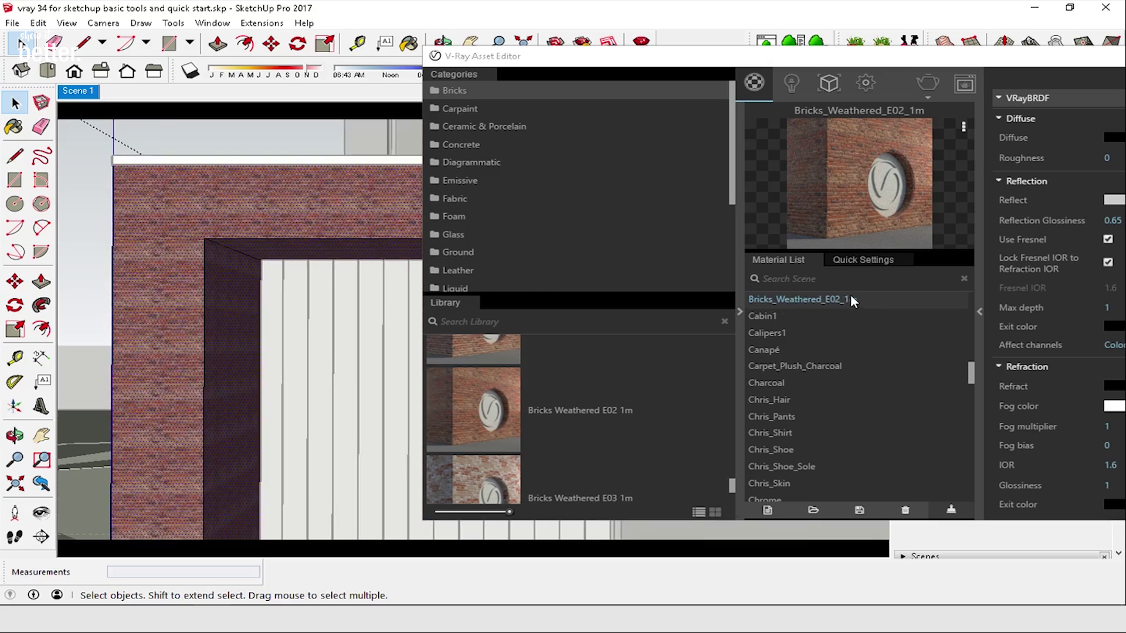
{"action": "double_click", "coordinate": [899, 61]}
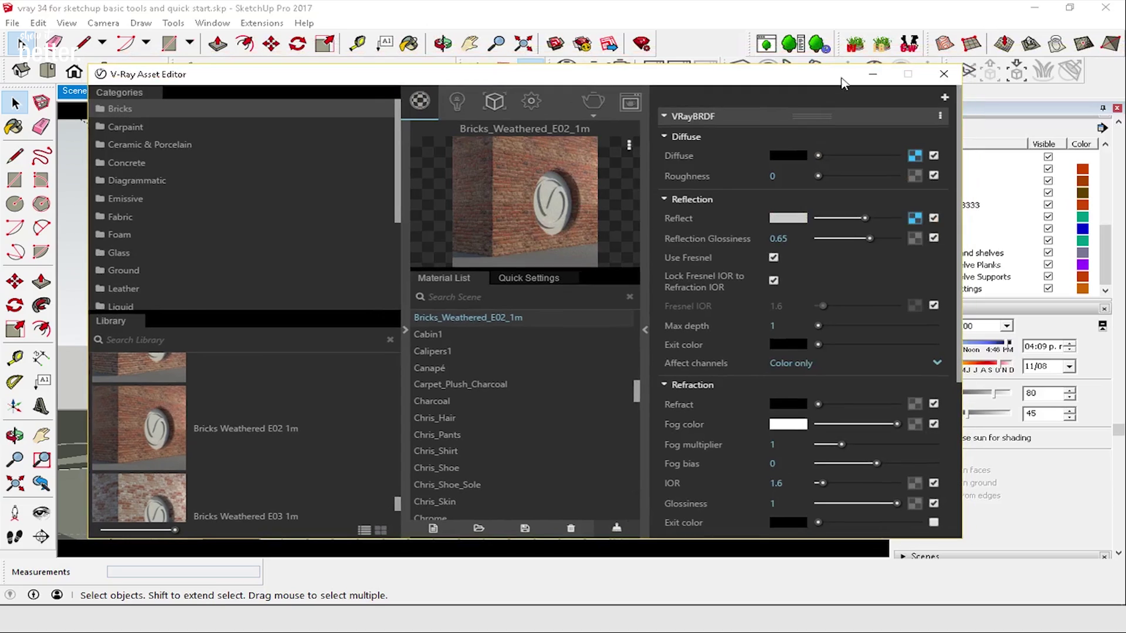
Step: Set the Bricks Weathered E02 texture width to 1 m
{"action": "left_click", "coordinate": [876, 62]}
{"action": "scroll", "coordinate": [961, 272], "scroll_direction": "up", "scroll_amount": 5}
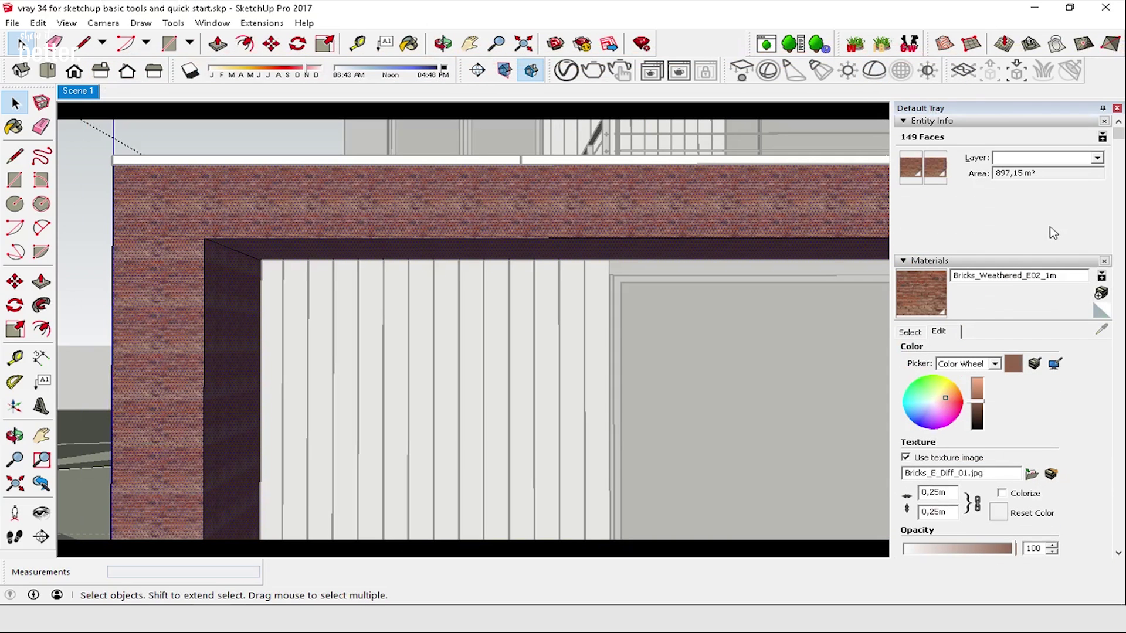
{"action": "scroll", "coordinate": [1059, 415], "scroll_direction": "down", "scroll_amount": 3}
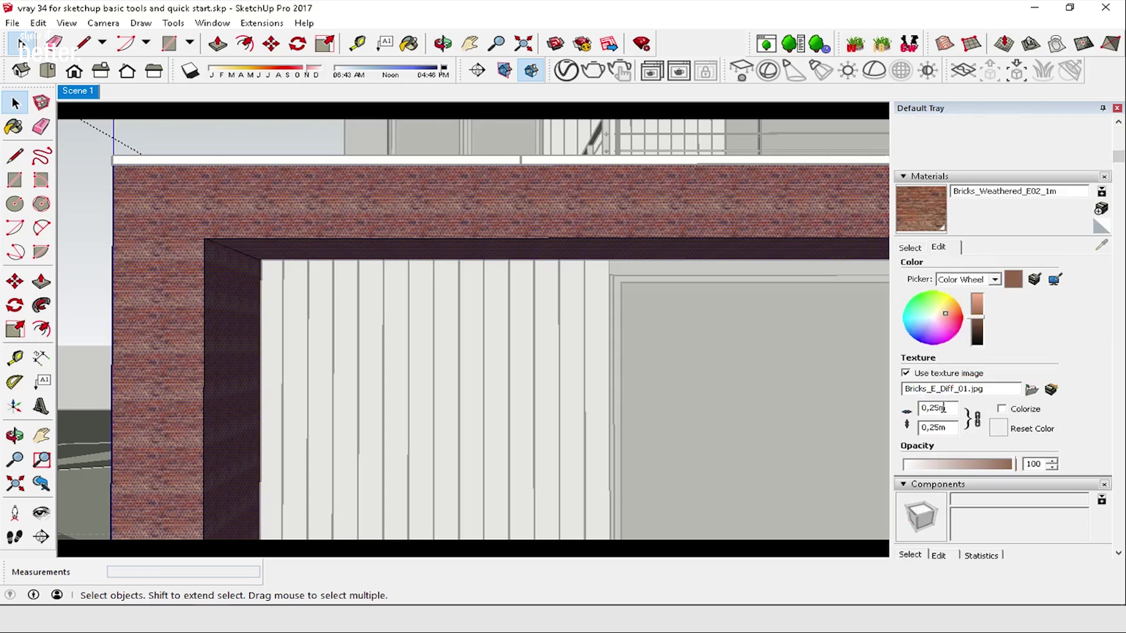
{"action": "left_click", "coordinate": [913, 248]}
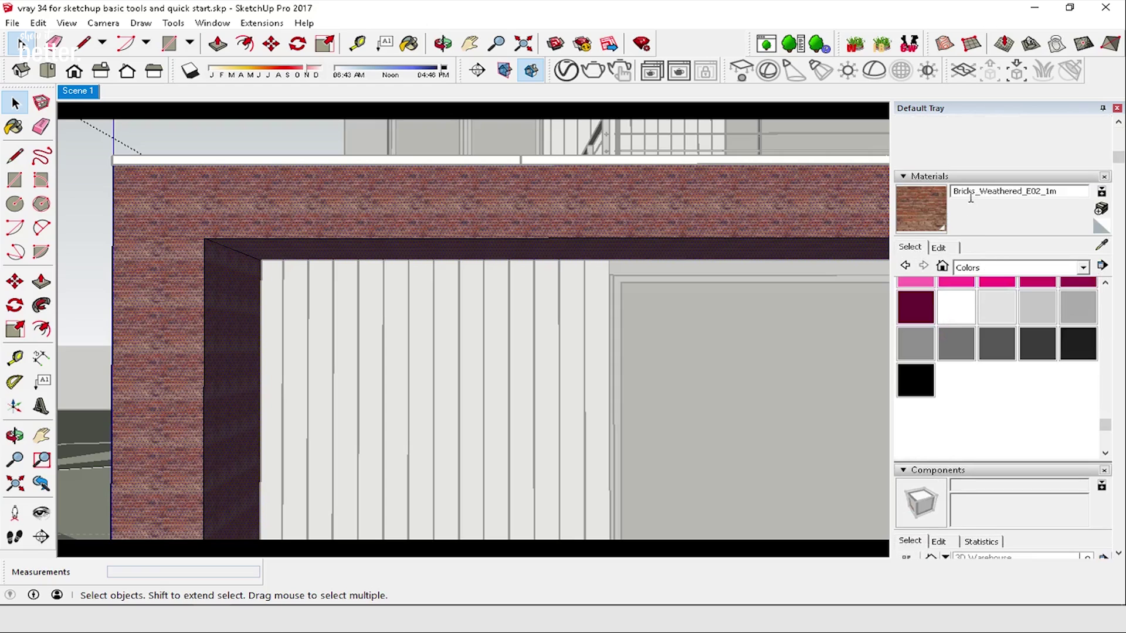
{"action": "left_click", "coordinate": [939, 248]}
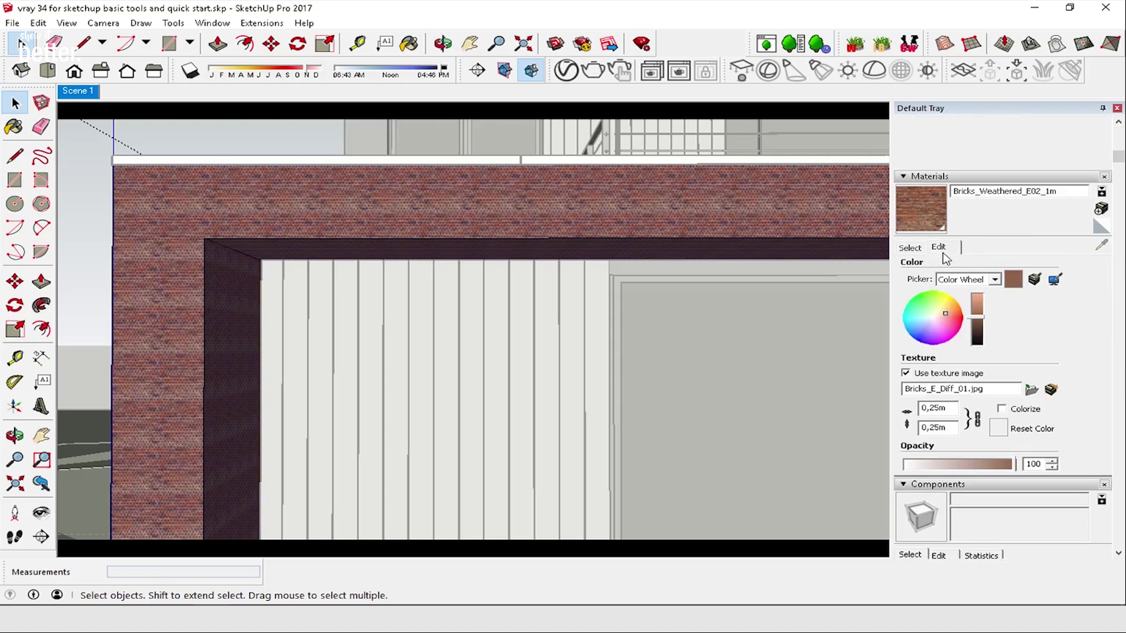
{"action": "left_click", "coordinate": [952, 410]}
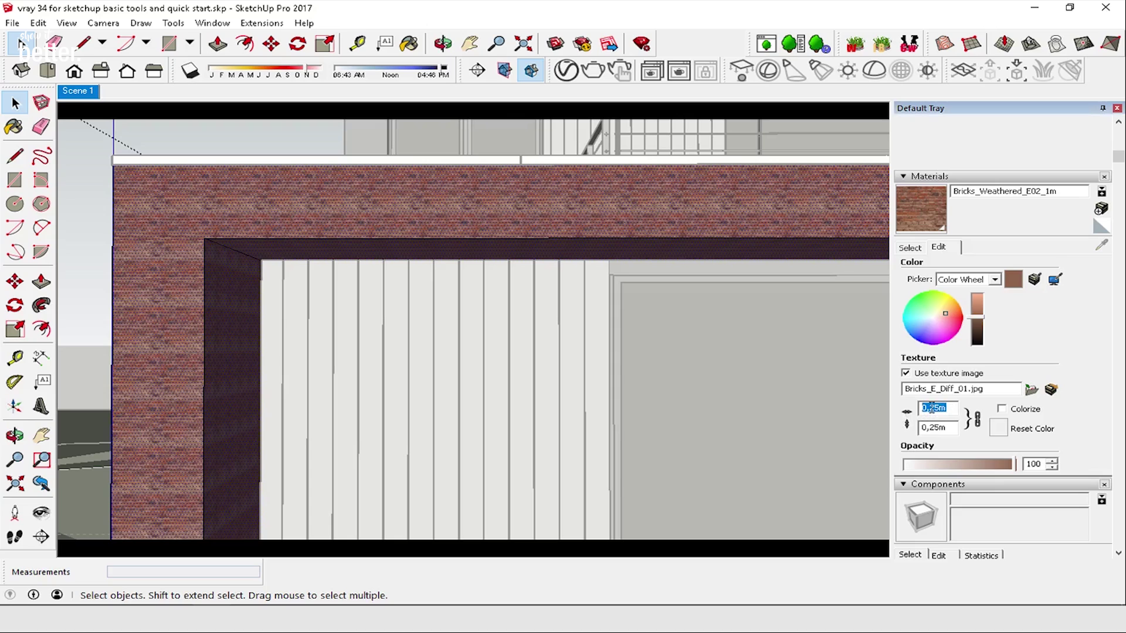
{"action": "type", "text": "1"}
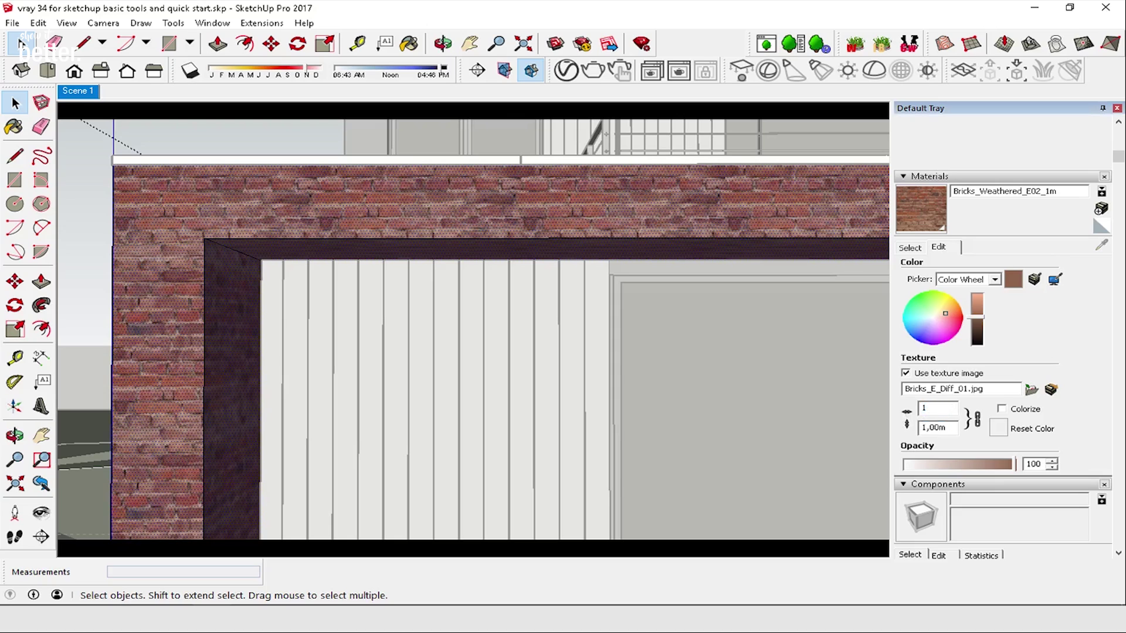
{"action": "key", "text": "Tab"}
{"action": "left_click", "coordinate": [83, 94]}
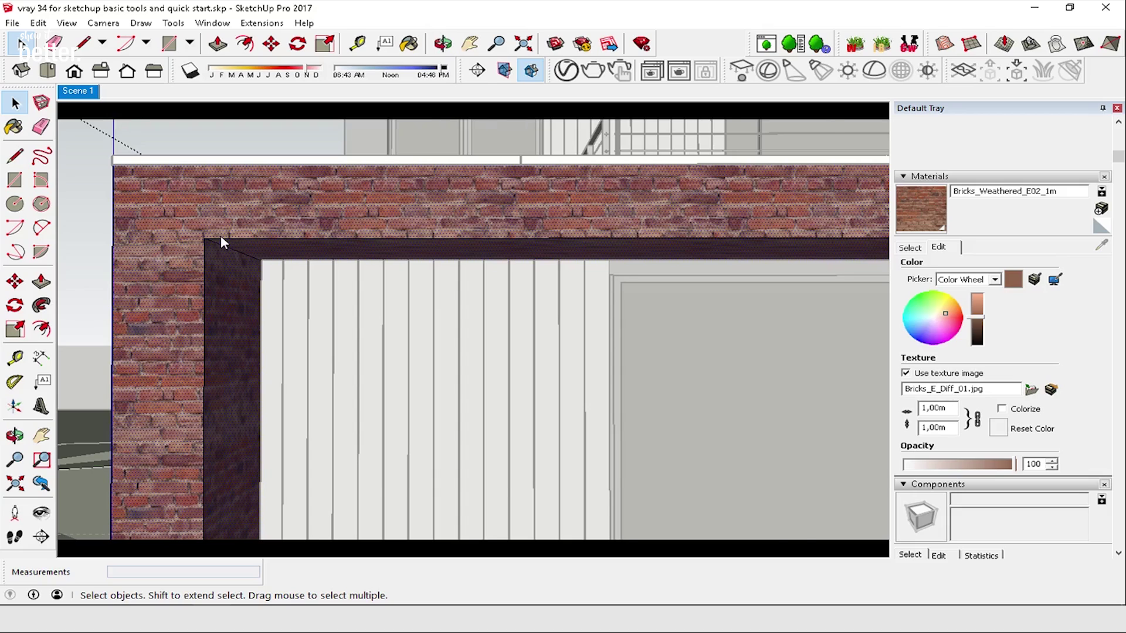
Step: Maximize the V-Ray frame buffer to watch the progressive render build up
{"action": "scroll", "coordinate": [220, 237], "scroll_direction": "down", "scroll_amount": 1}
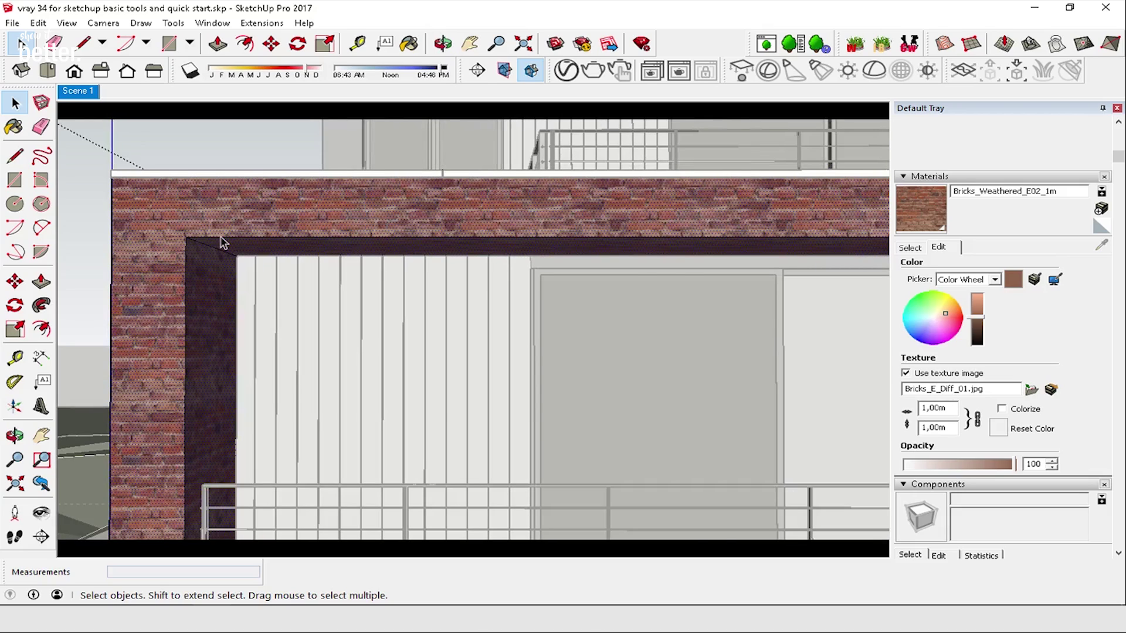
{"action": "scroll", "coordinate": [221, 241], "scroll_direction": "down", "scroll_amount": 3}
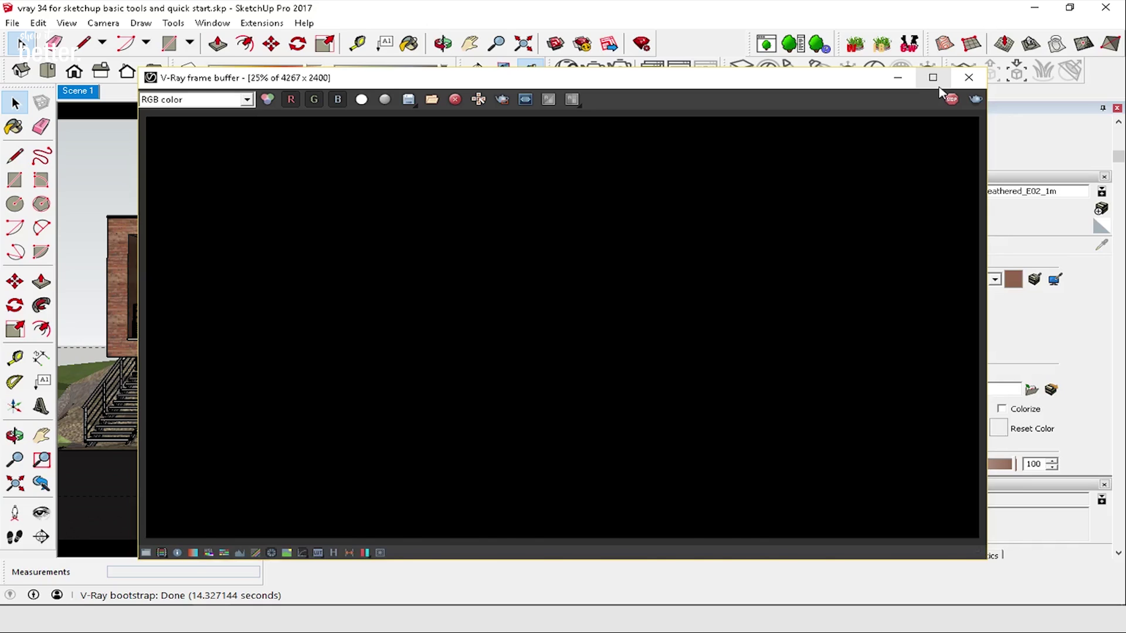
{"action": "left_click", "coordinate": [933, 78]}
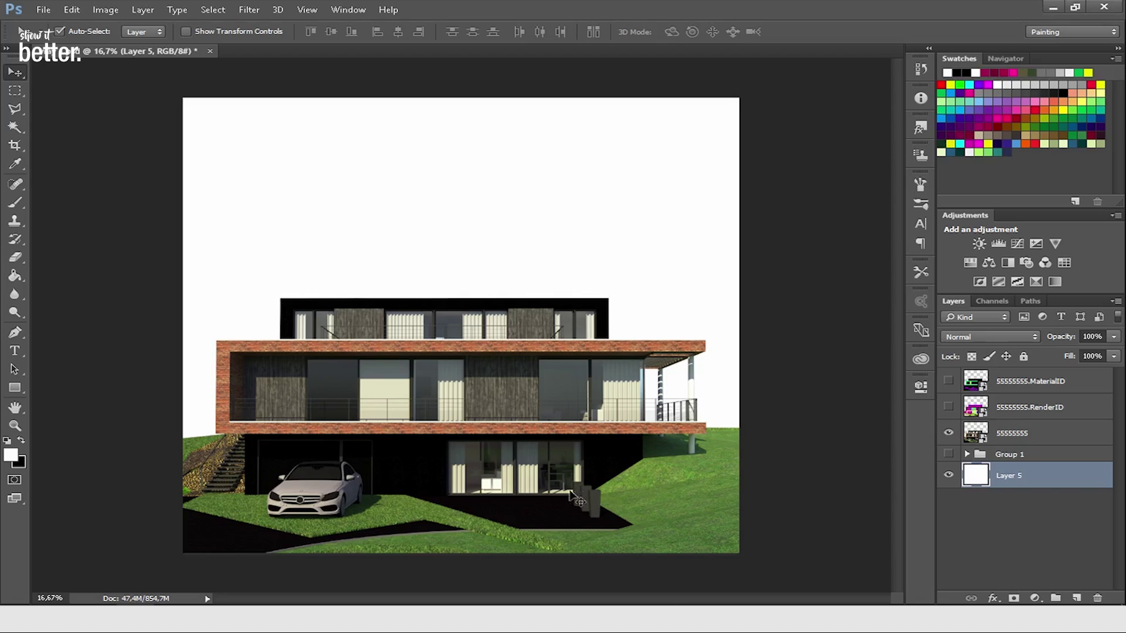
Step: Zoom and pan around the render to inspect the wood cladding, car, driveway and wall
{"action": "scroll", "coordinate": [560, 495], "scroll_direction": "up", "scroll_amount": 5, "text": "alt"}
{"action": "scroll", "coordinate": [616, 444], "scroll_direction": "up", "scroll_amount": 3, "text": "alt"}
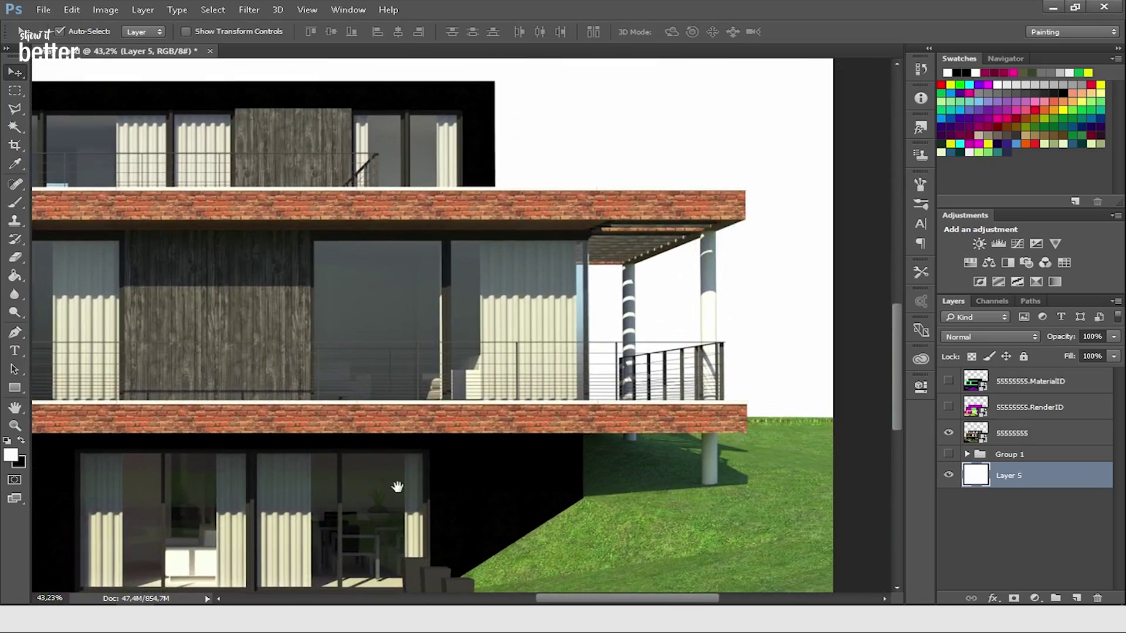
{"action": "scroll", "coordinate": [490, 440], "scroll_direction": "up", "scroll_amount": 5, "text": "alt"}
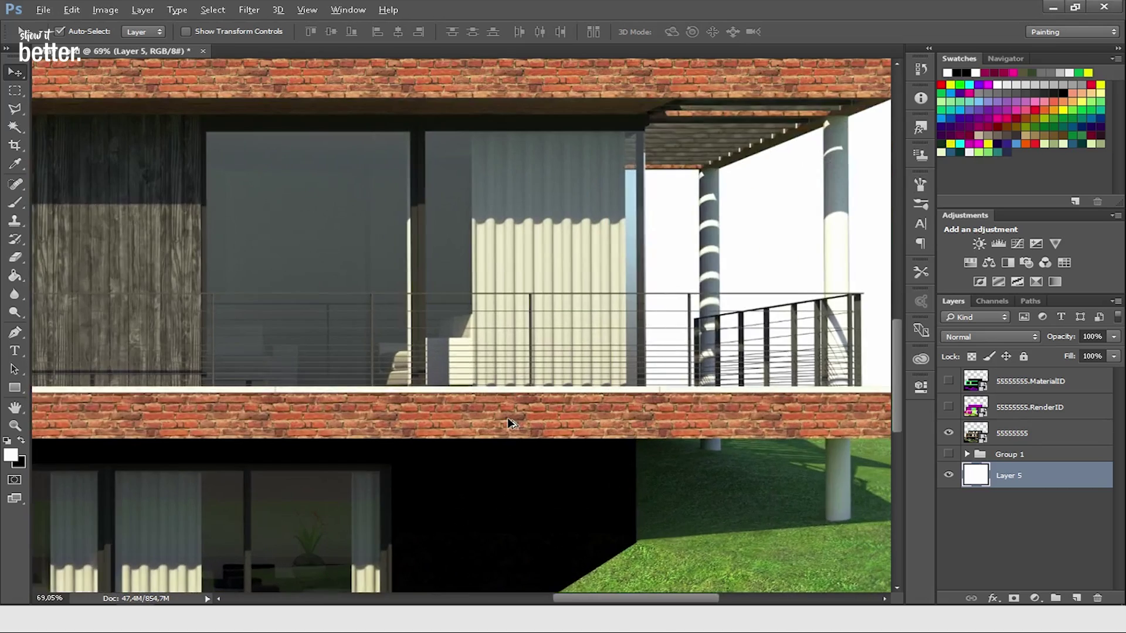
{"action": "left_click_drag", "start_coordinate": [495, 352], "coordinate": [450, 398]}
{"action": "scroll", "coordinate": [502, 397], "scroll_direction": "down", "scroll_amount": 6, "text": "alt"}
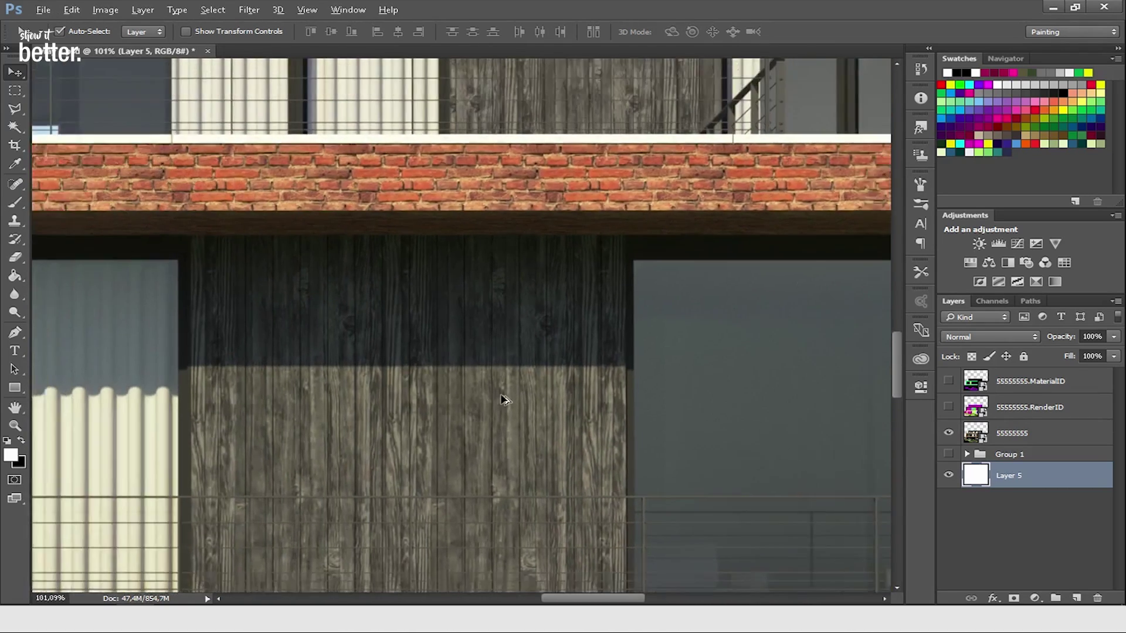
{"action": "left_click_drag", "start_coordinate": [357, 395], "coordinate": [619, 225]}
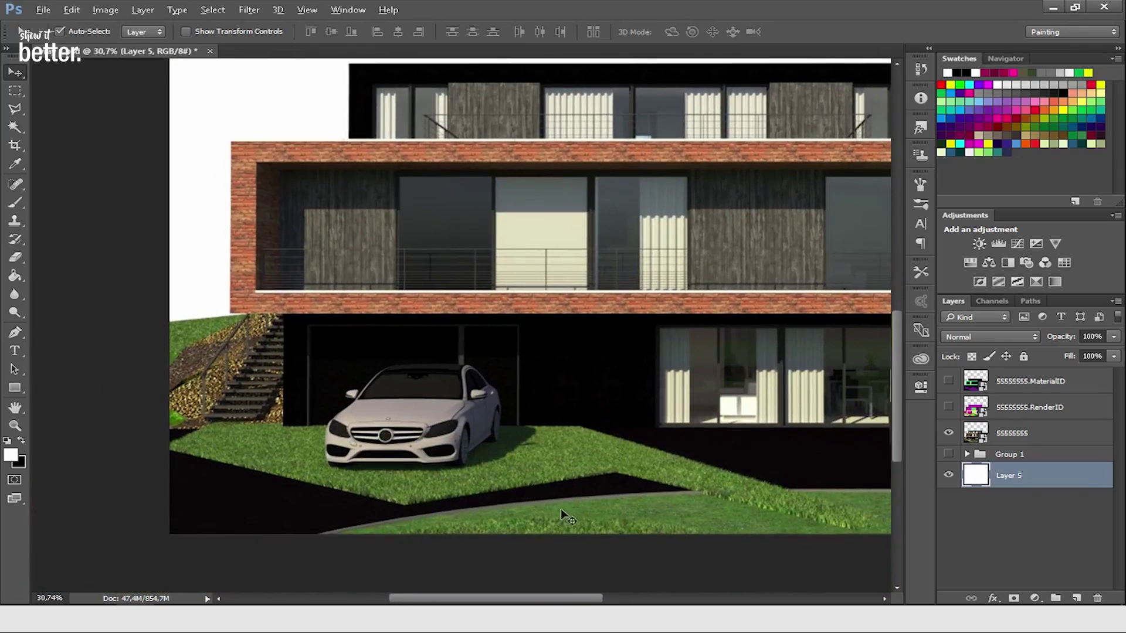
{"action": "scroll", "coordinate": [569, 515], "scroll_direction": "up", "scroll_amount": 6, "text": "alt"}
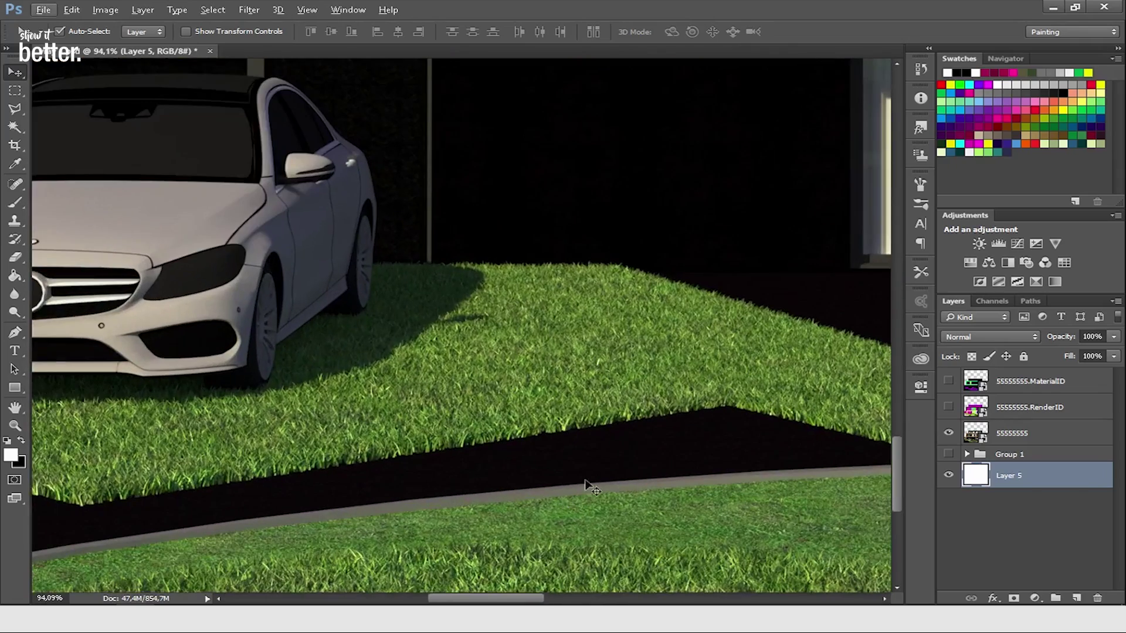
{"action": "left_click_drag", "start_coordinate": [589, 486], "coordinate": [390, 402]}
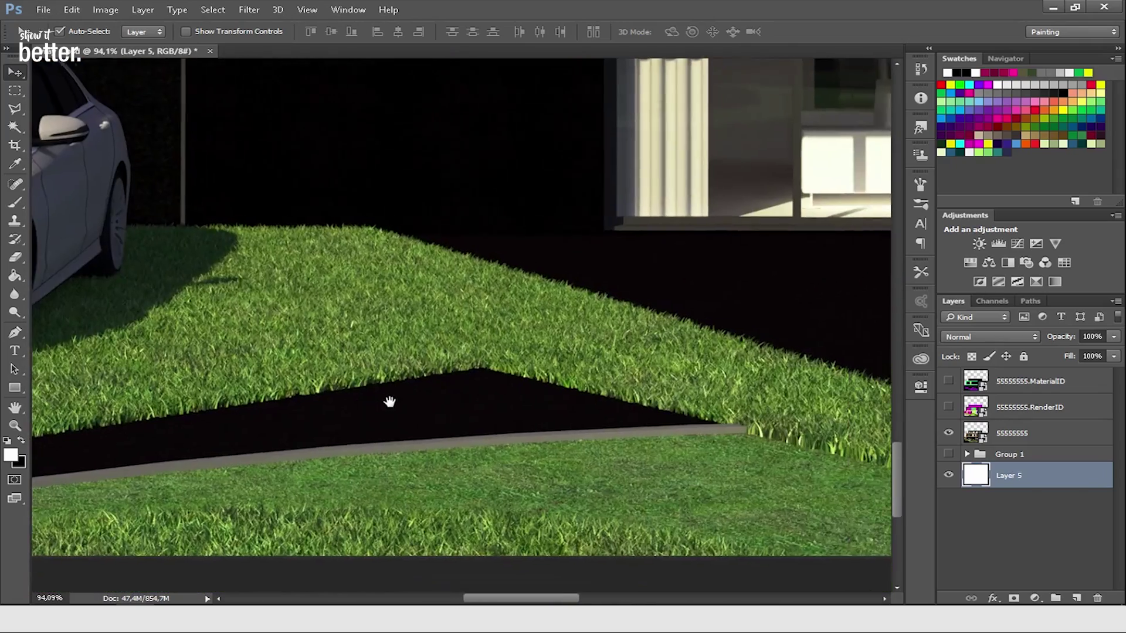
{"action": "left_click_drag", "start_coordinate": [428, 334], "coordinate": [604, 352]}
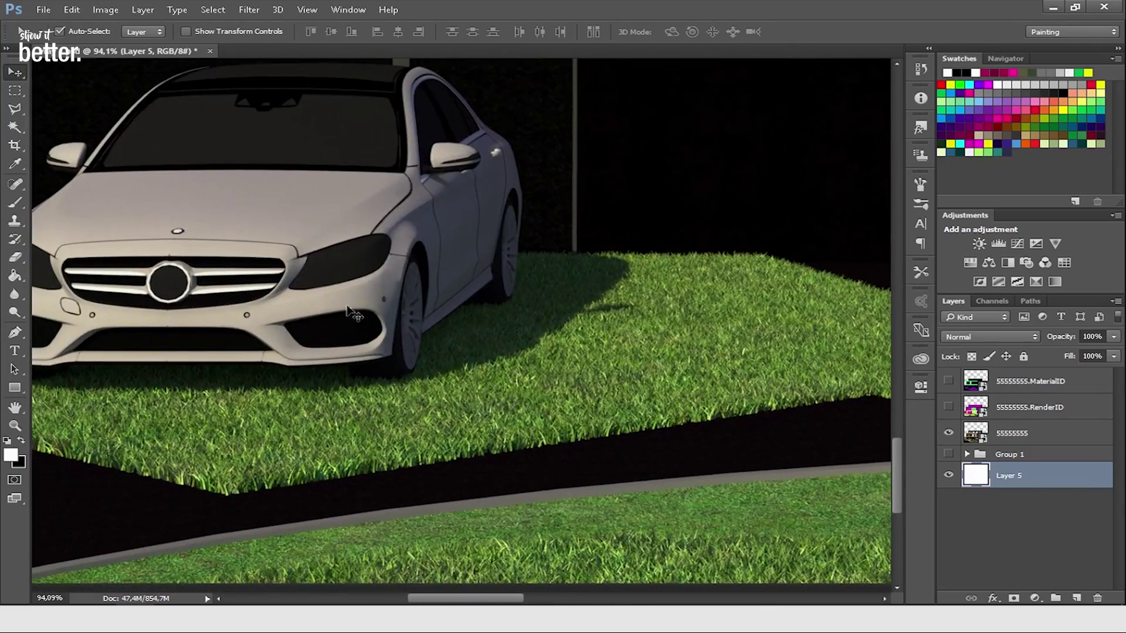
{"action": "left_click_drag", "start_coordinate": [355, 314], "coordinate": [392, 392]}
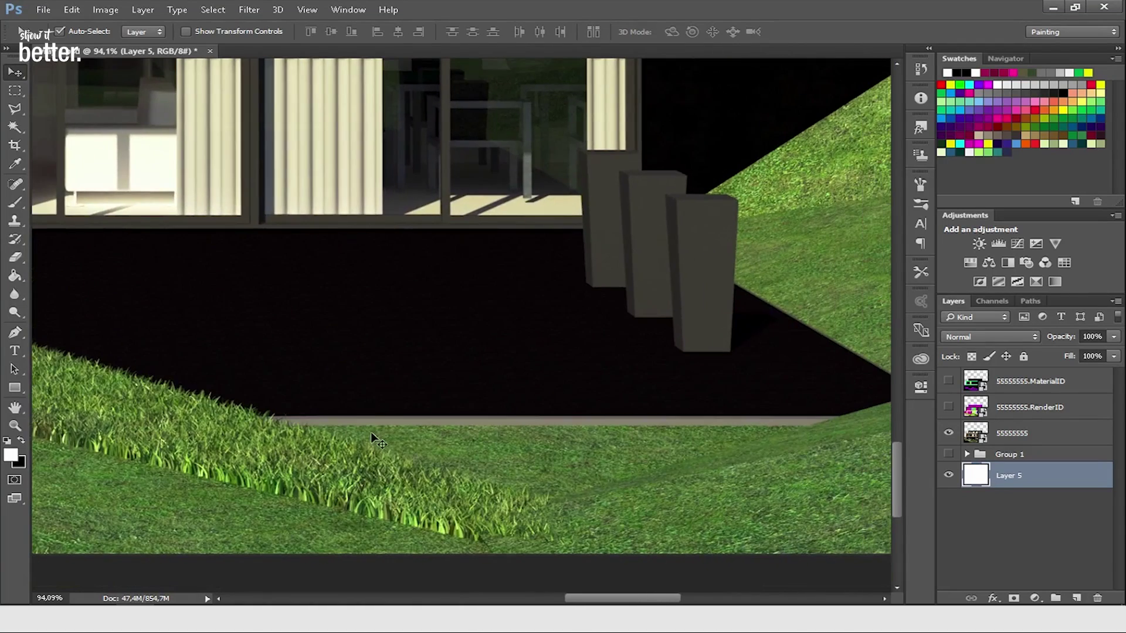
{"action": "scroll", "coordinate": [371, 434], "scroll_direction": "down", "scroll_amount": 8, "text": "alt"}
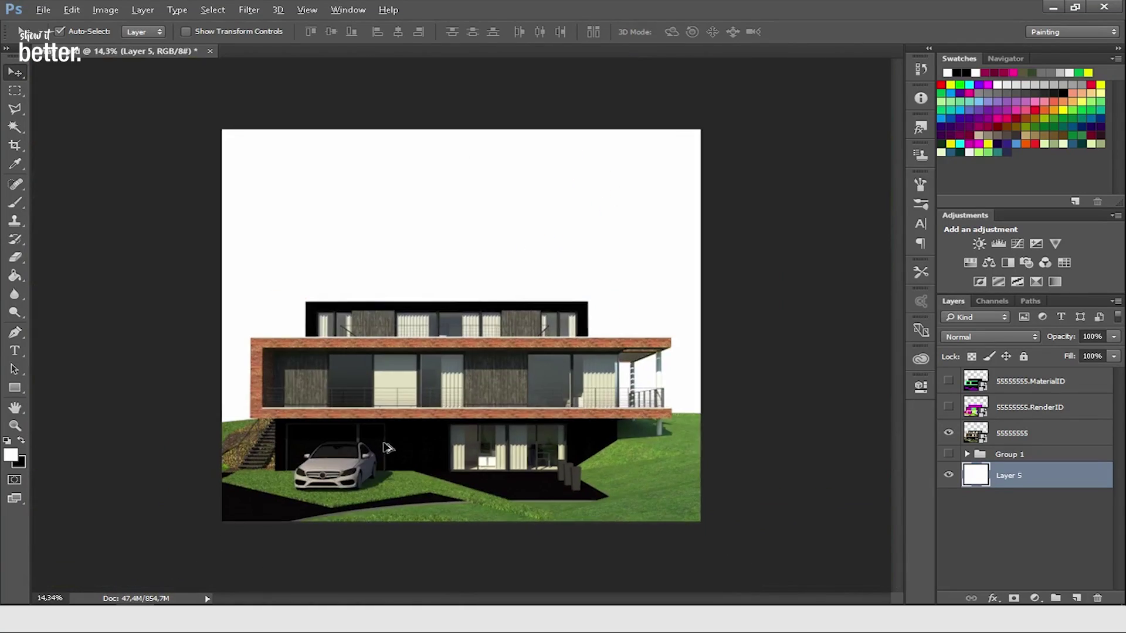
{"action": "scroll", "coordinate": [388, 449], "scroll_direction": "up", "scroll_amount": 5, "text": "alt"}
{"action": "scroll", "coordinate": [410, 457], "scroll_direction": "down", "scroll_amount": 4, "text": "alt"}
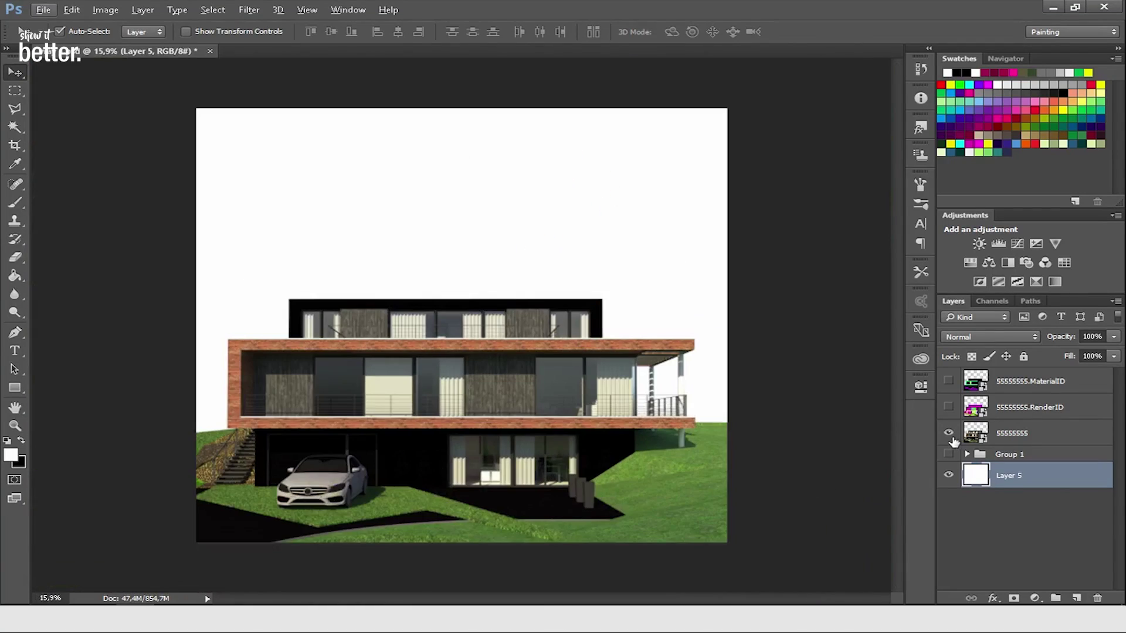
Step: Show the RenderID and MaterialID colour passes over the render
{"action": "left_click", "coordinate": [1011, 410]}
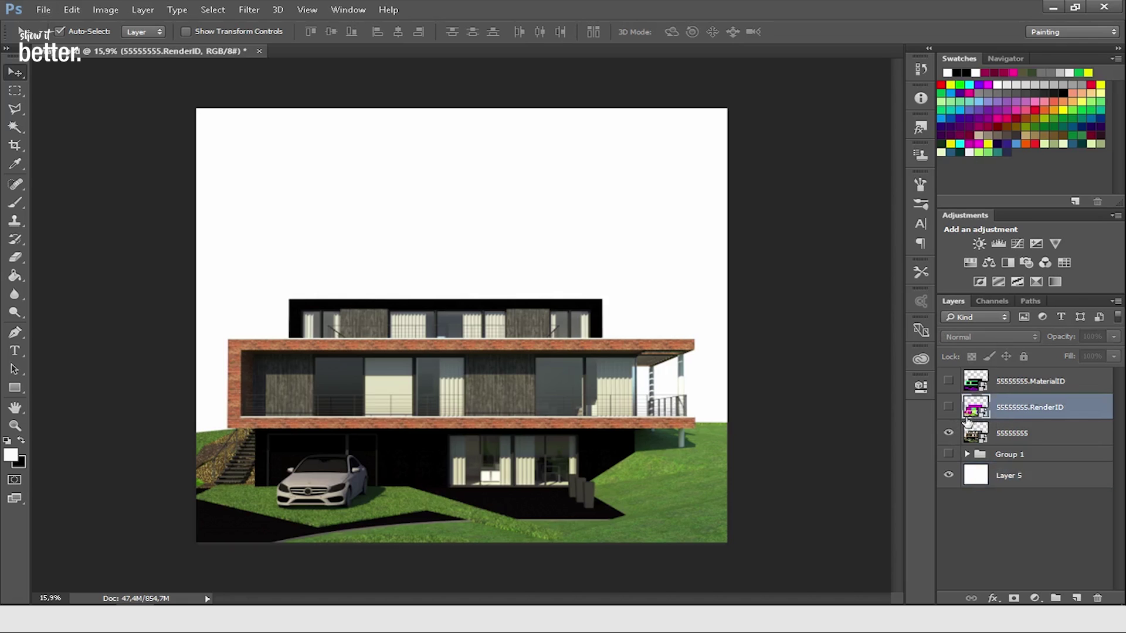
{"action": "left_click", "coordinate": [948, 406]}
{"action": "scroll", "coordinate": [437, 380], "scroll_direction": "up", "scroll_amount": 3, "text": "alt"}
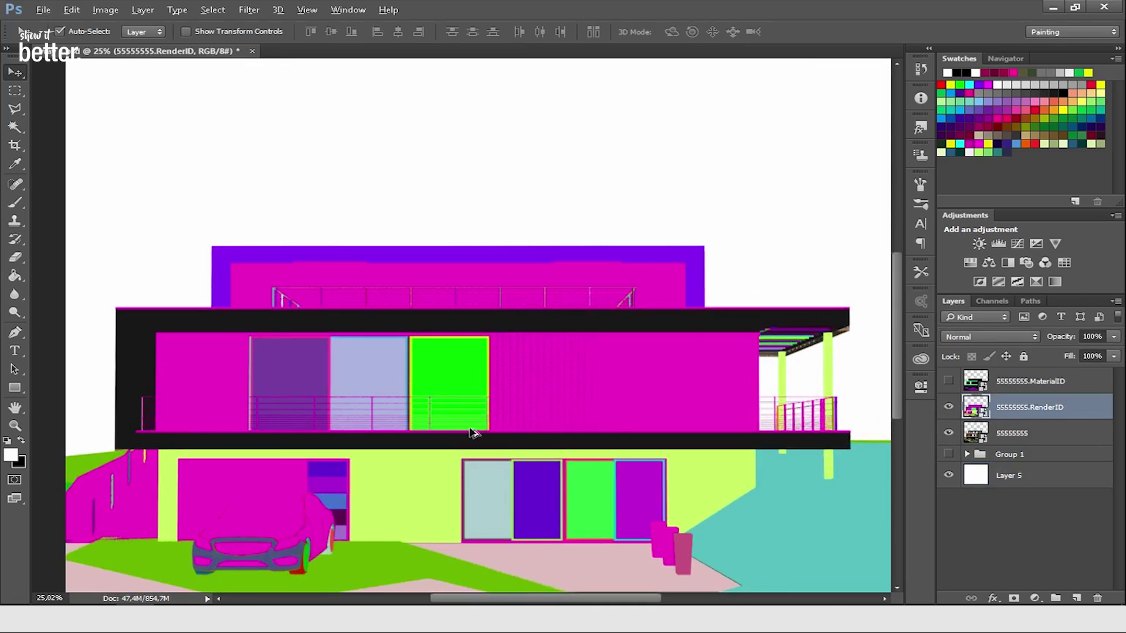
{"action": "scroll", "coordinate": [481, 437], "scroll_direction": "up", "scroll_amount": 3, "text": "alt"}
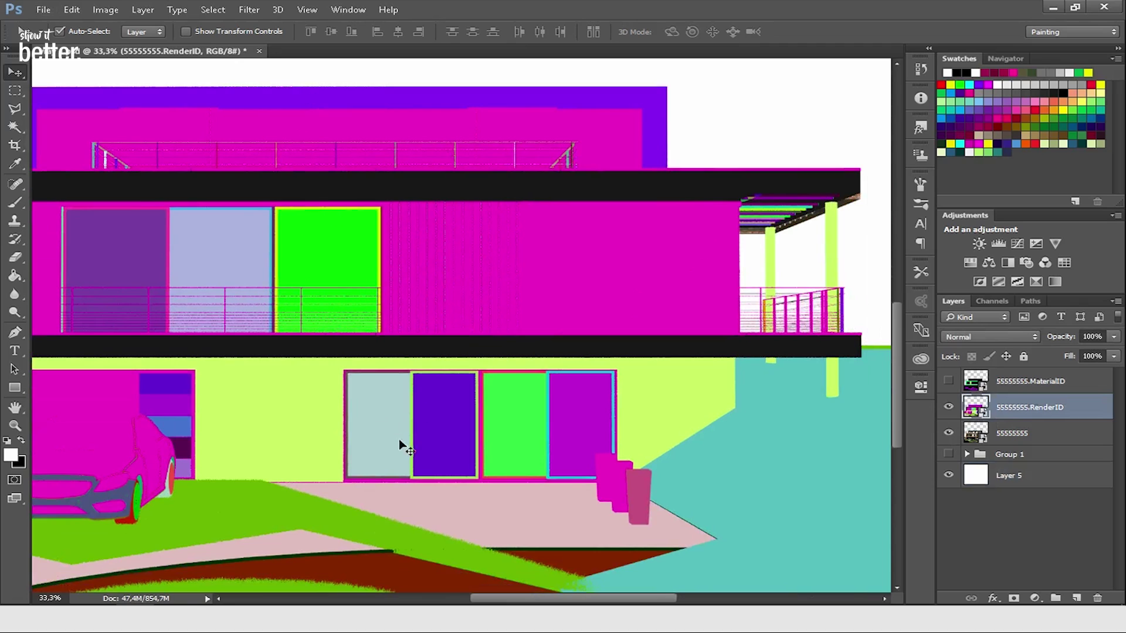
{"action": "left_click", "coordinate": [949, 381]}
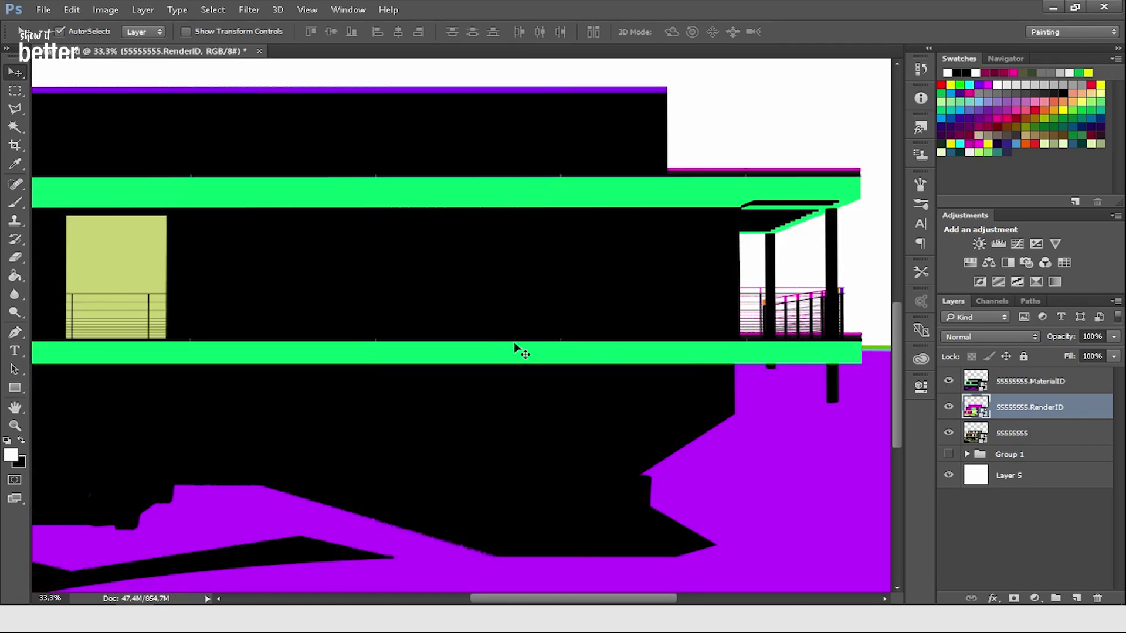
{"action": "scroll", "coordinate": [515, 352], "scroll_direction": "down", "scroll_amount": 3, "text": "alt"}
{"action": "scroll", "coordinate": [492, 454], "scroll_direction": "up", "scroll_amount": 2, "text": "alt"}
{"action": "left_click_drag", "start_coordinate": [496, 423], "coordinate": [504, 336]}
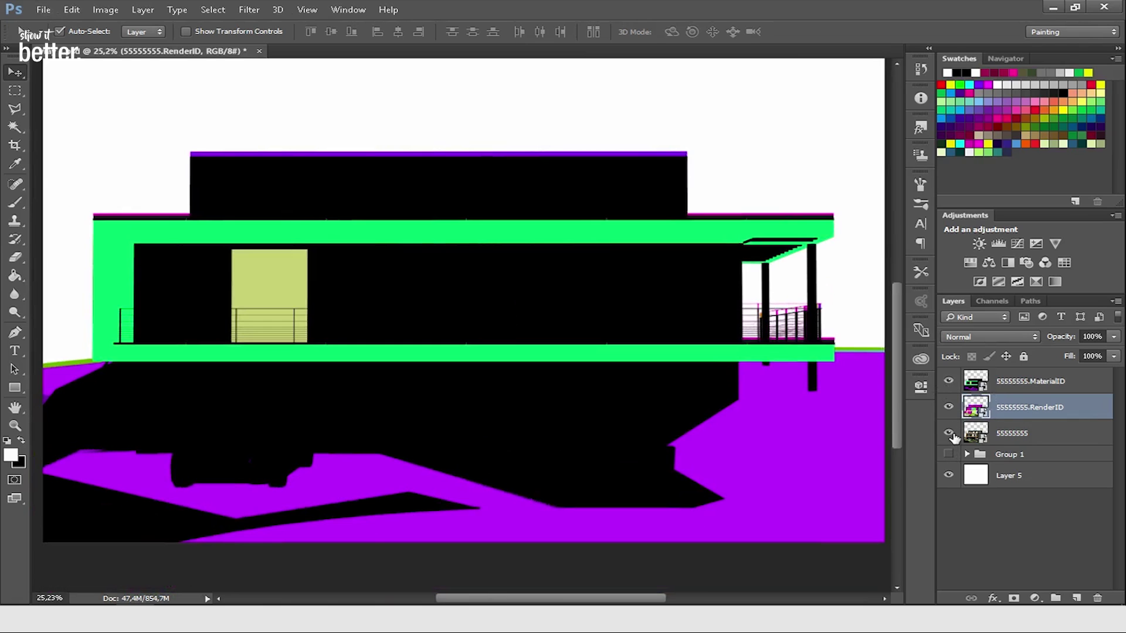
Step: Hide both ID passes and show the finished Group 1 composite
{"action": "left_click", "coordinate": [949, 381]}
{"action": "left_click", "coordinate": [948, 407]}
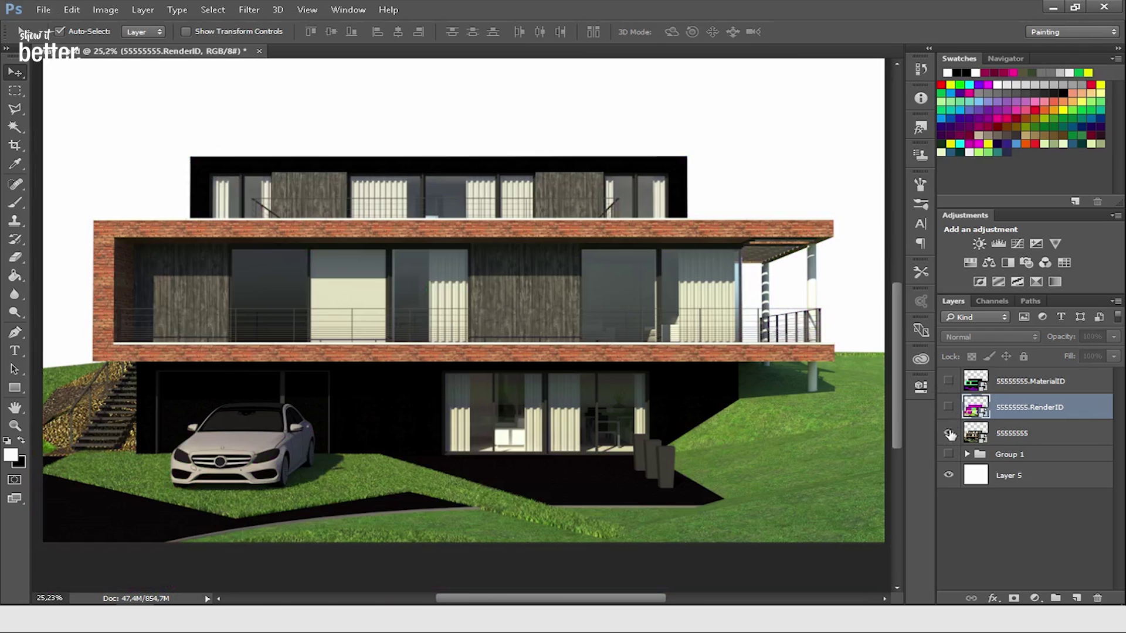
{"action": "left_click", "coordinate": [948, 452]}
Step: Hide the raw 55555555 layer and browse through Group 1's expanded layers
{"action": "left_click", "coordinate": [949, 434]}
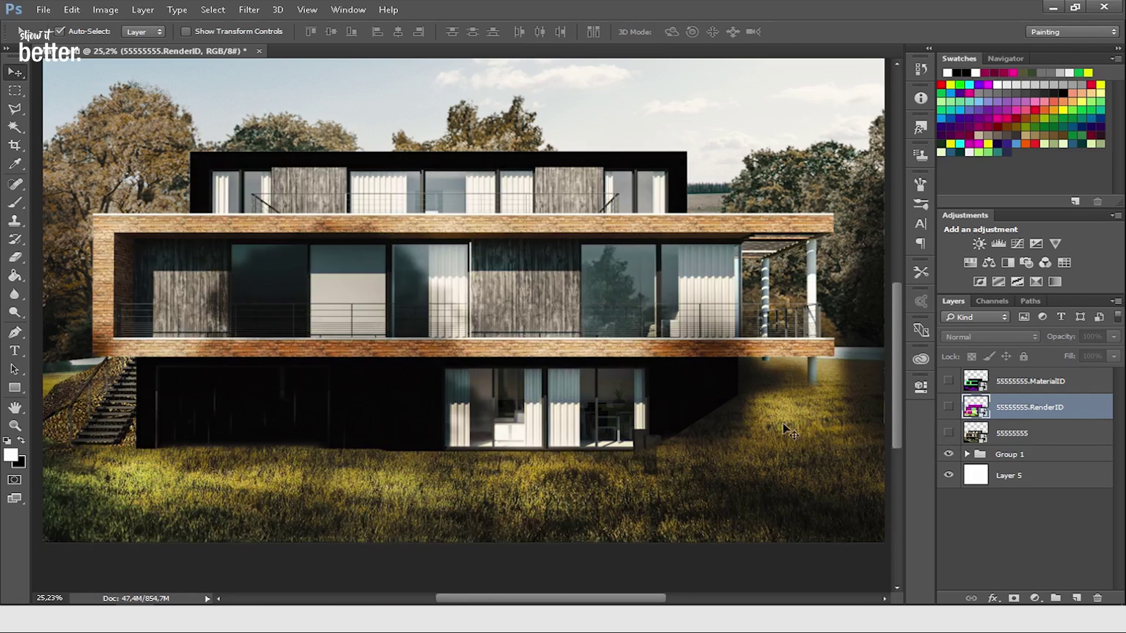
{"action": "scroll", "coordinate": [555, 409], "scroll_direction": "down", "scroll_amount": 3, "text": "alt"}
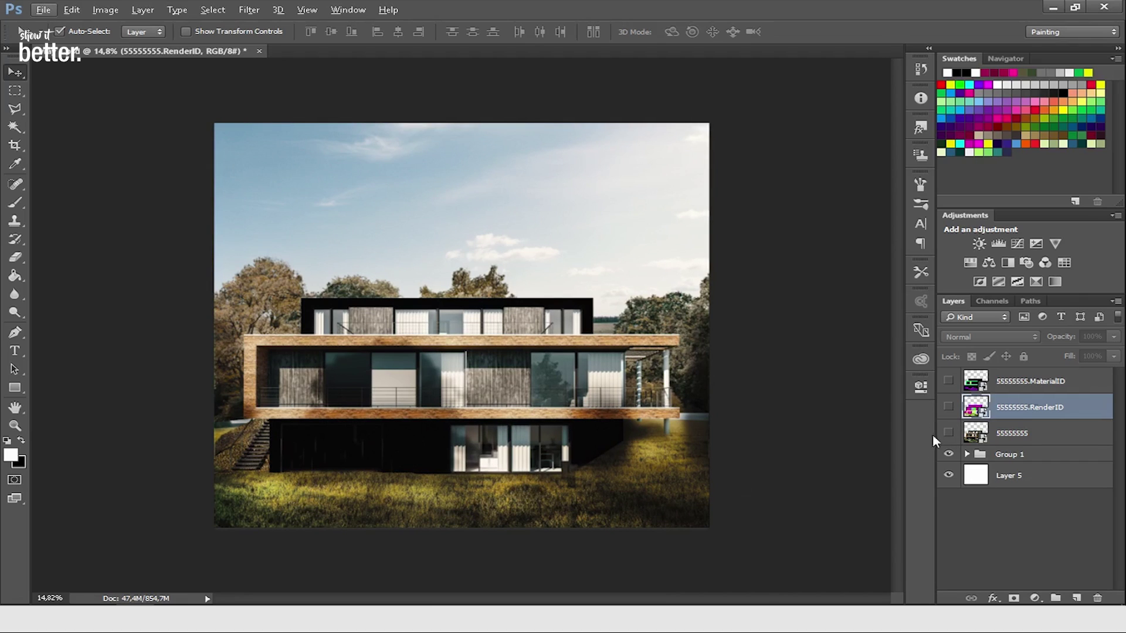
{"action": "left_click", "coordinate": [967, 454]}
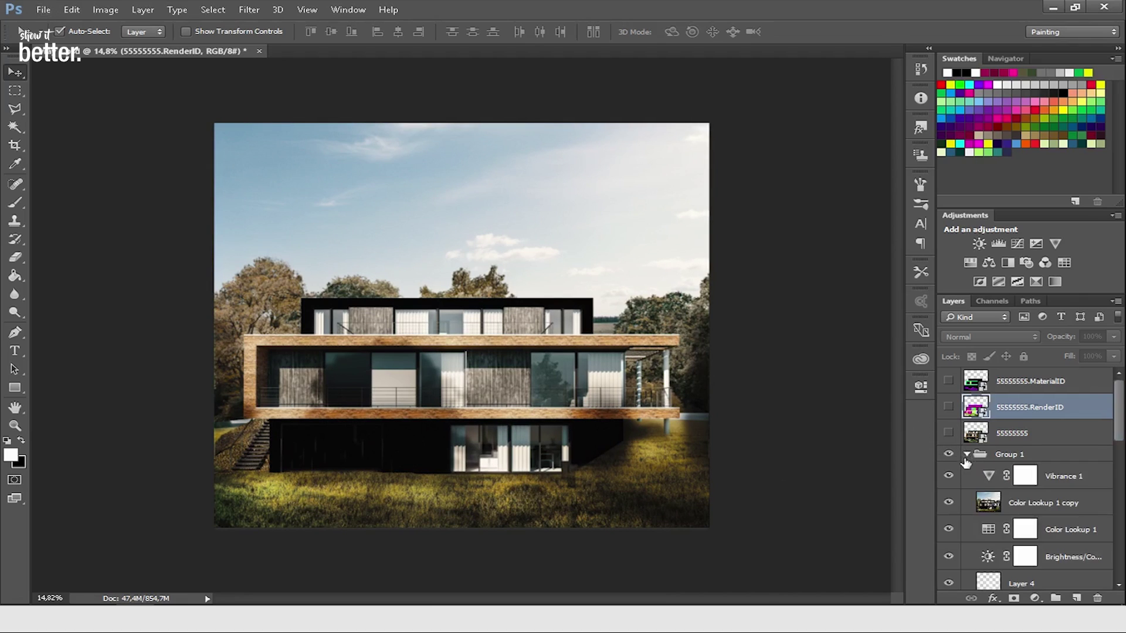
{"action": "scroll", "coordinate": [965, 469], "scroll_direction": "down", "scroll_amount": 3}
{"action": "scroll", "coordinate": [964, 476], "scroll_direction": "down", "scroll_amount": 1}
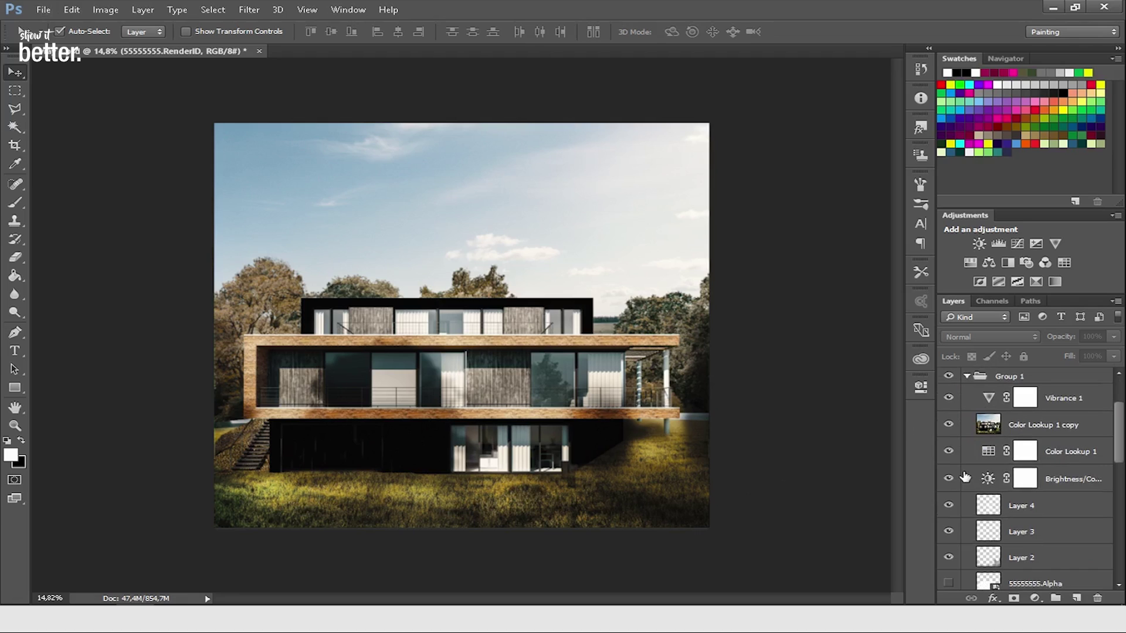
{"action": "scroll", "coordinate": [965, 477], "scroll_direction": "down", "scroll_amount": 3}
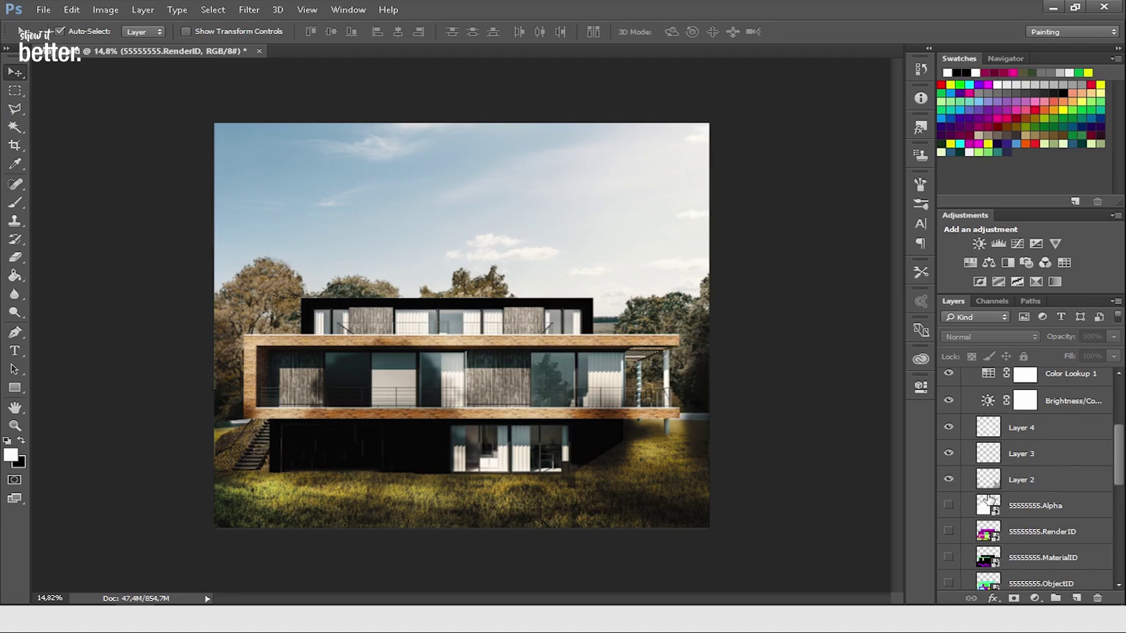
{"action": "scroll", "coordinate": [989, 500], "scroll_direction": "down", "scroll_amount": 2}
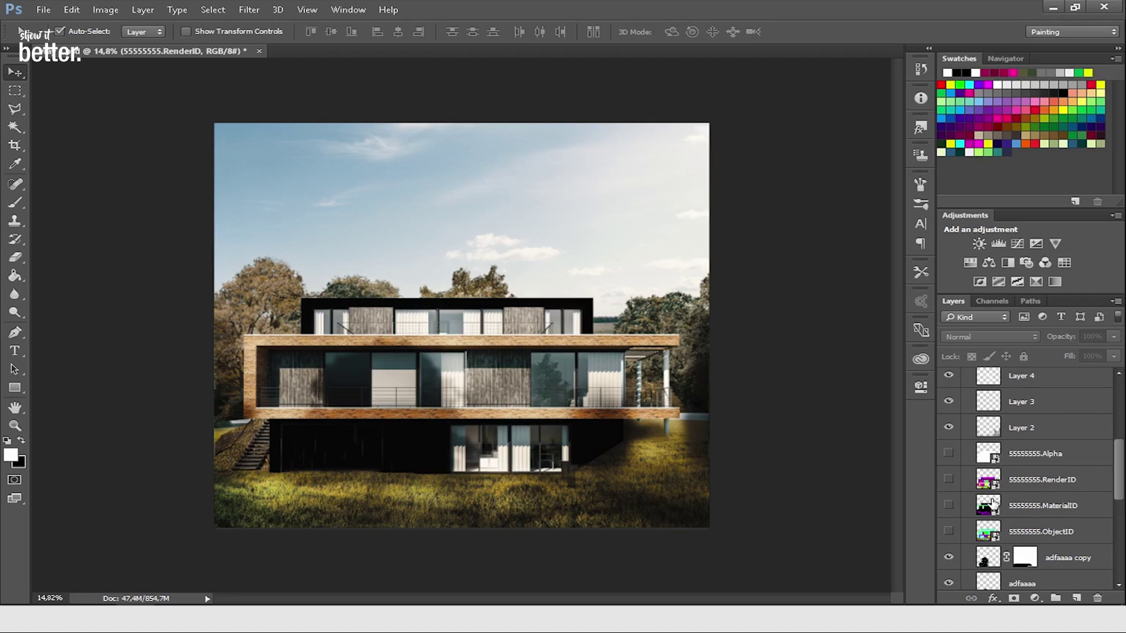
{"action": "scroll", "coordinate": [991, 503], "scroll_direction": "down", "scroll_amount": 5}
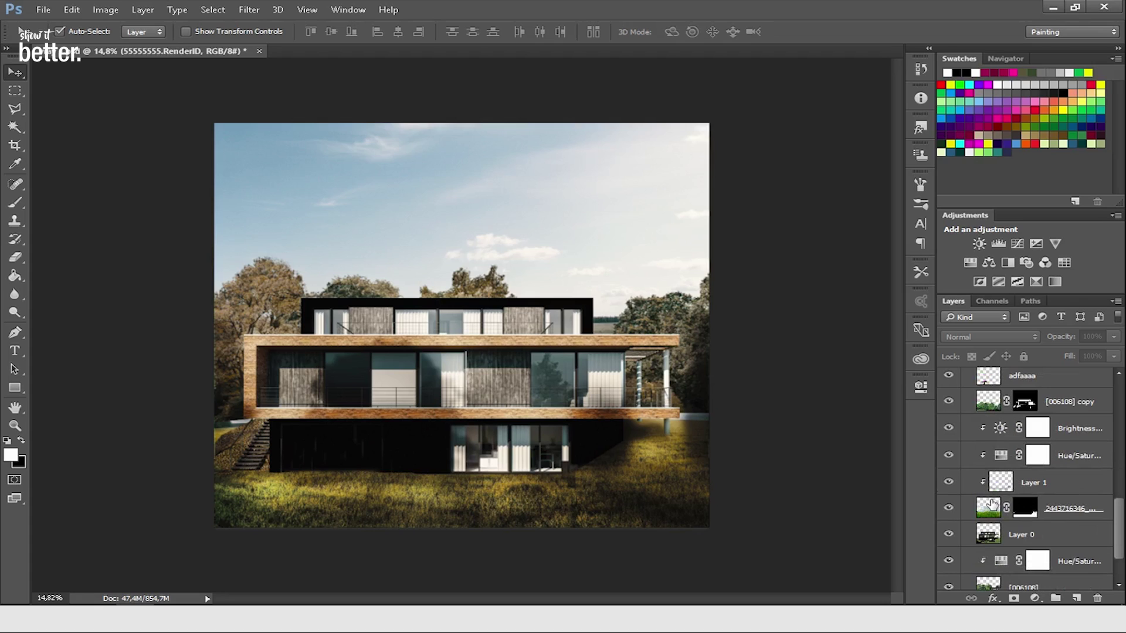
{"action": "scroll", "coordinate": [991, 503], "scroll_direction": "up", "scroll_amount": 10}
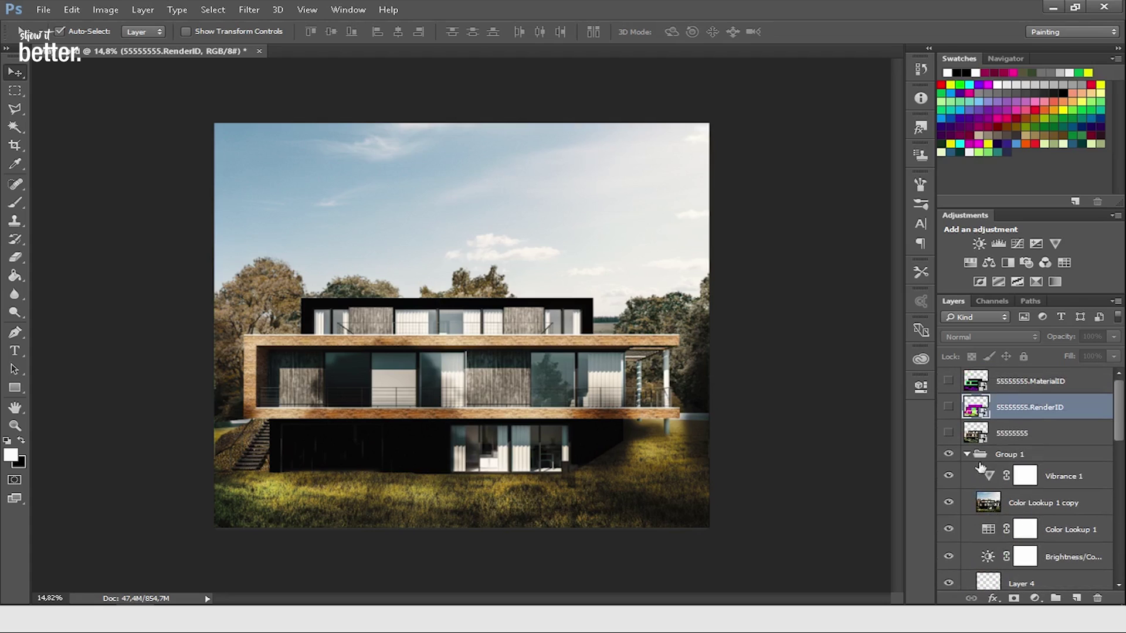
Step: Collapse Group 1 and switch the screen mode to show the composite on black
{"action": "left_click", "coordinate": [966, 454]}
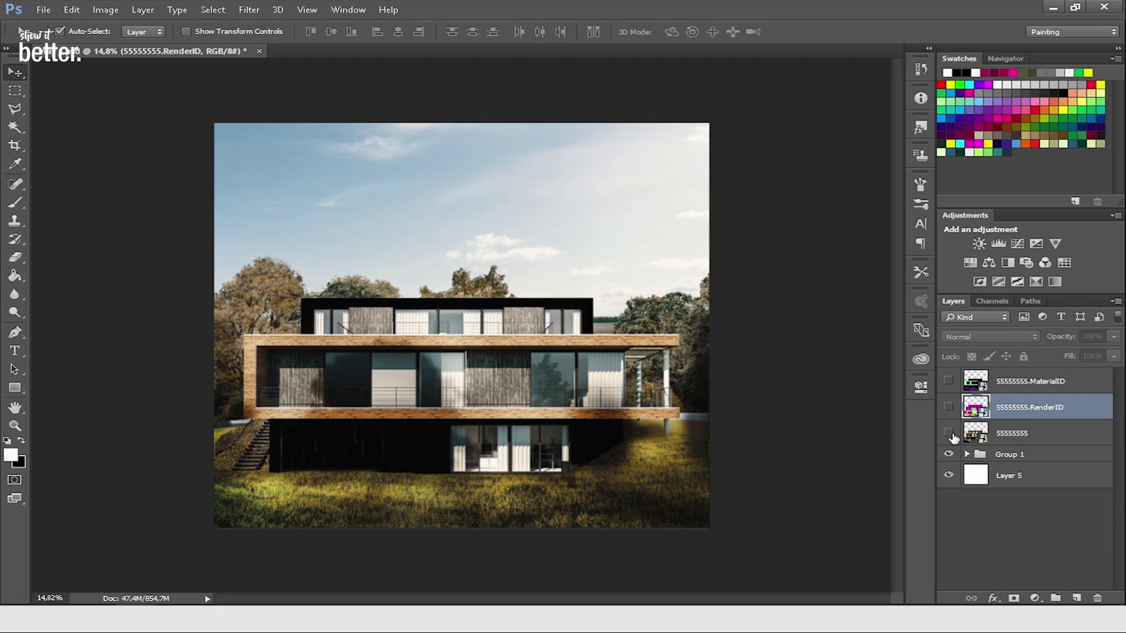
{"action": "left_click", "coordinate": [15, 90]}
{"action": "left_click", "coordinate": [15, 72]}
Step: Switch to Full Screen Mode with panels hidden and fit the composite to the screen
{"action": "key", "text": "f"}
{"action": "key", "text": "f"}
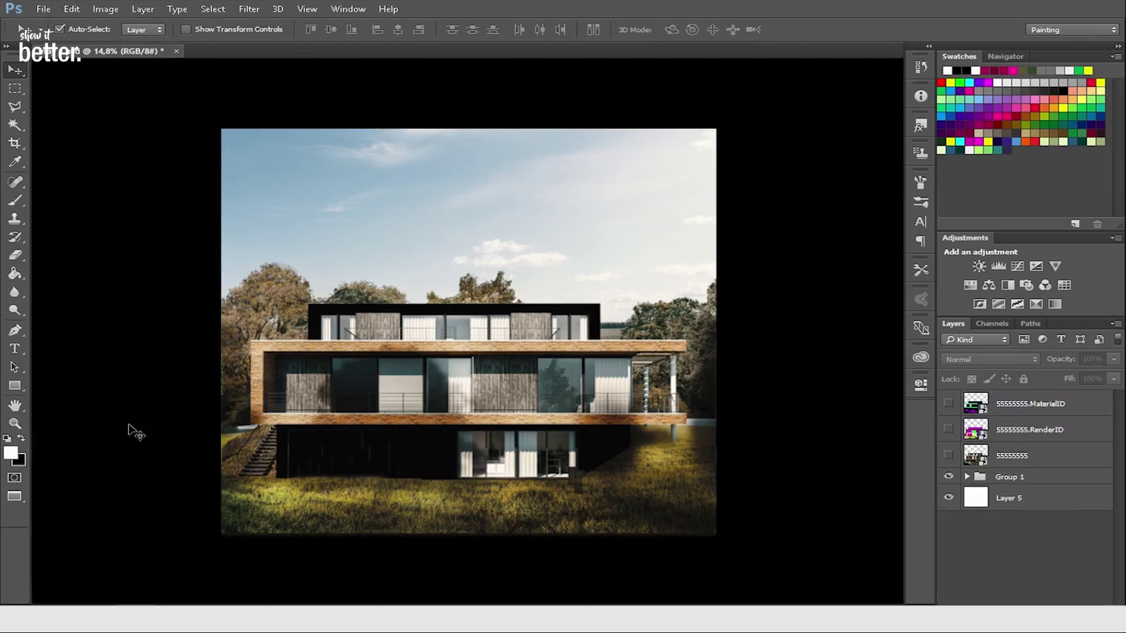
{"action": "key", "text": "ctrl+0"}
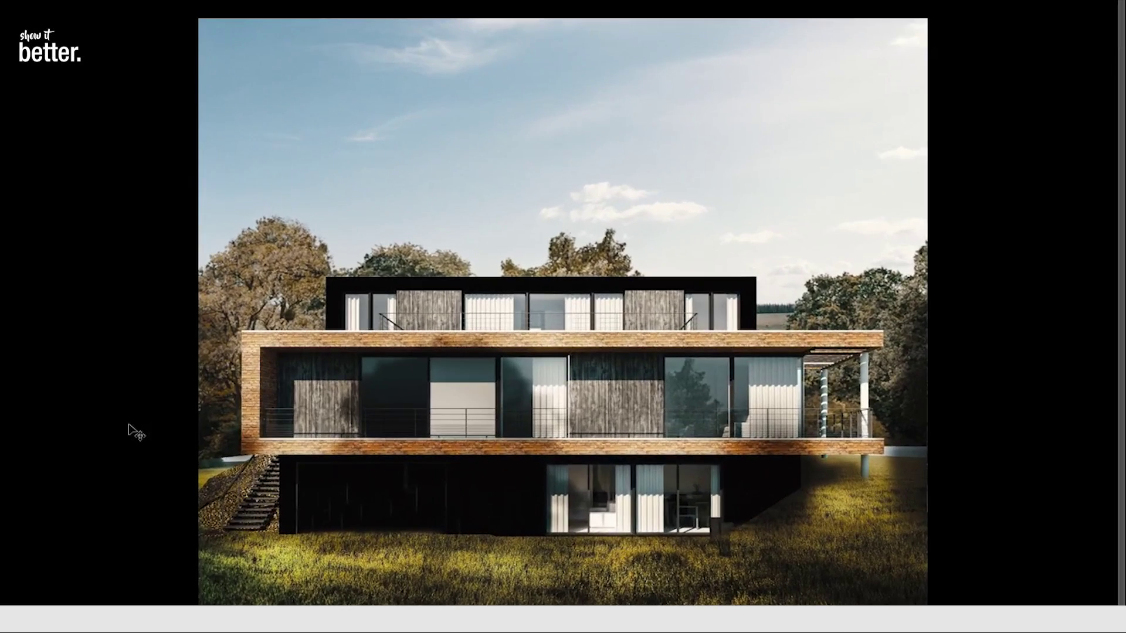